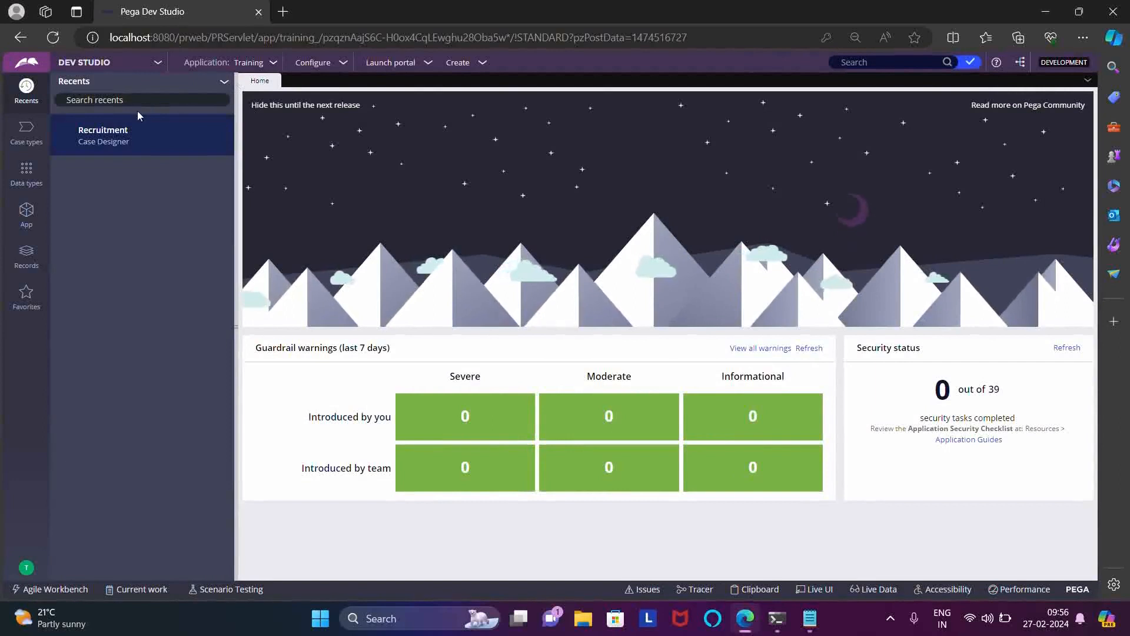
Open the Recruitment case type to show its case life cycle
click(26, 133)
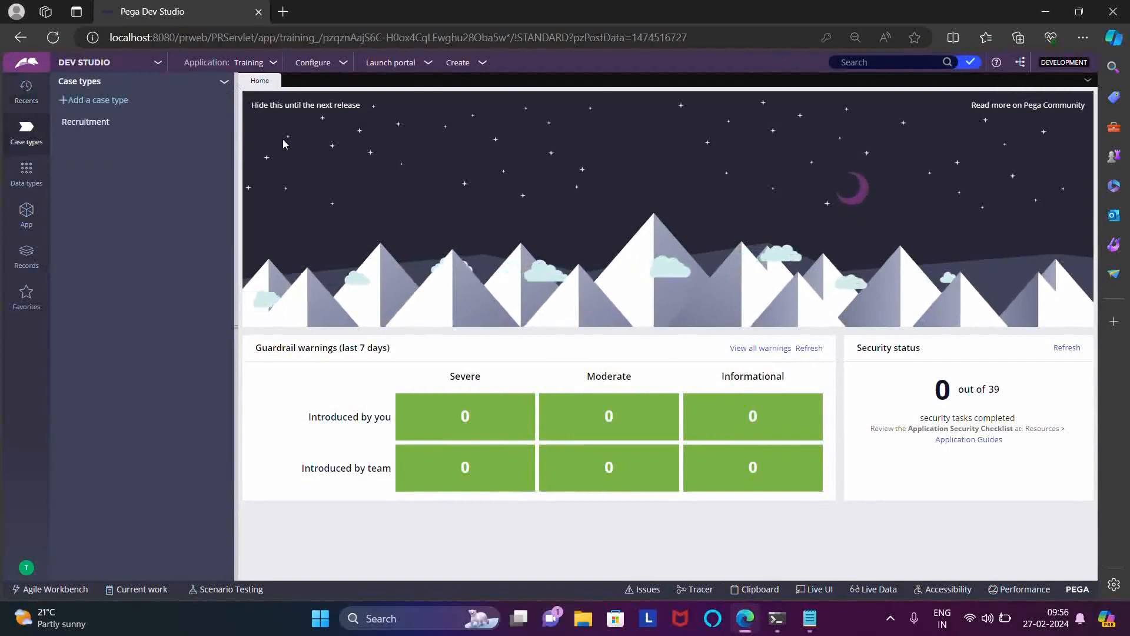
click(92, 122)
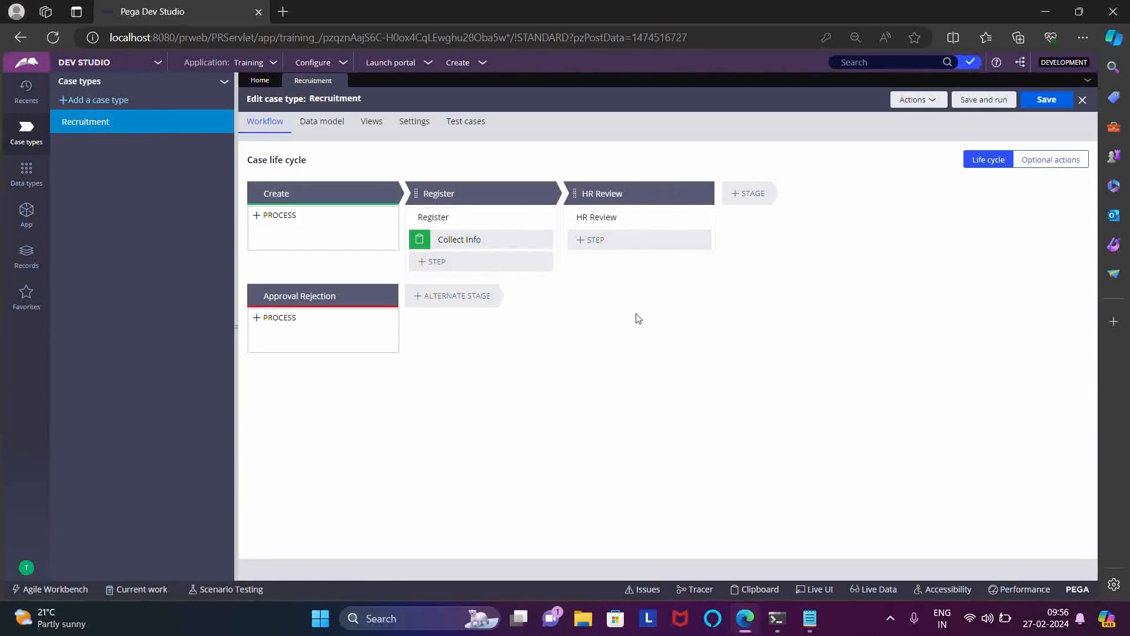
Examine the Register and HR Review stages in the Recruitment case life cycle
click(600, 197)
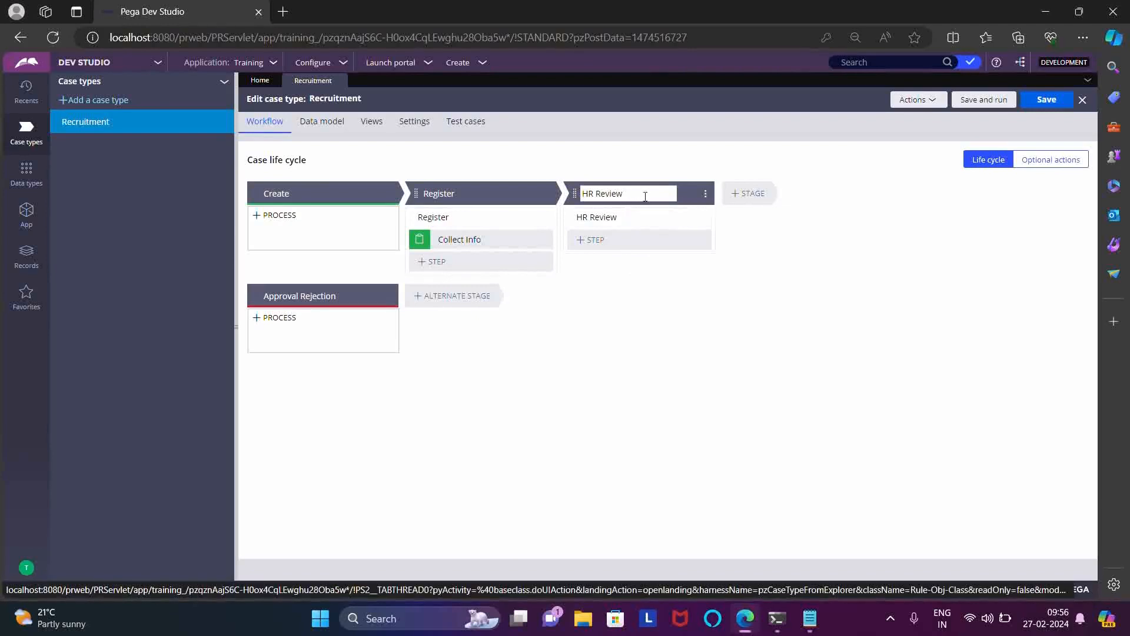
key(Return)
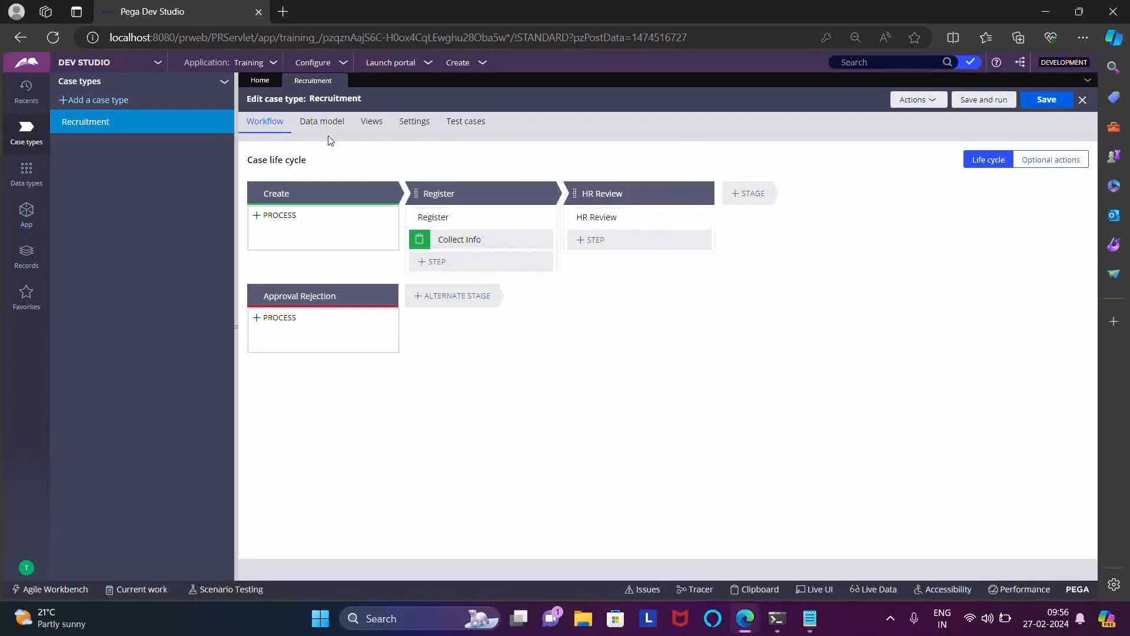
click(423, 187)
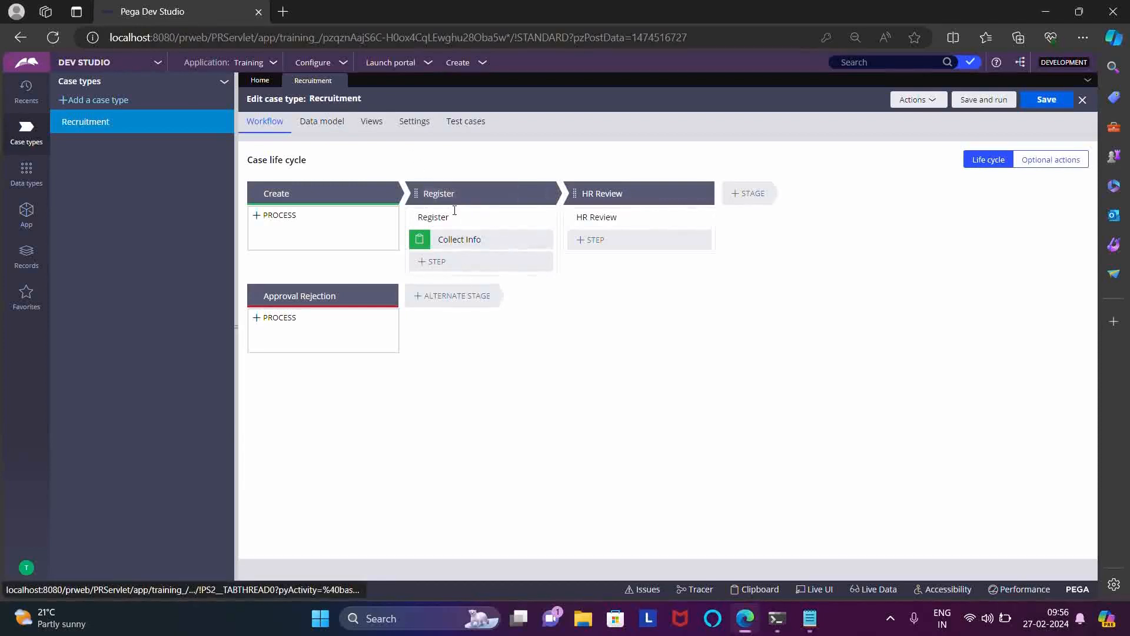
click(473, 198)
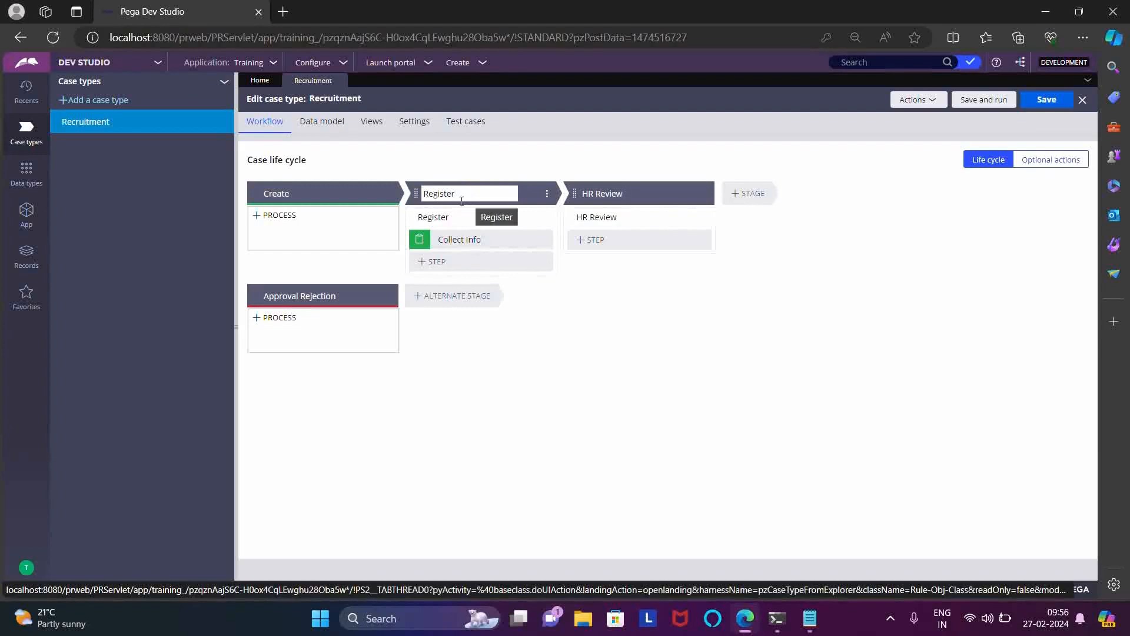
key(Return)
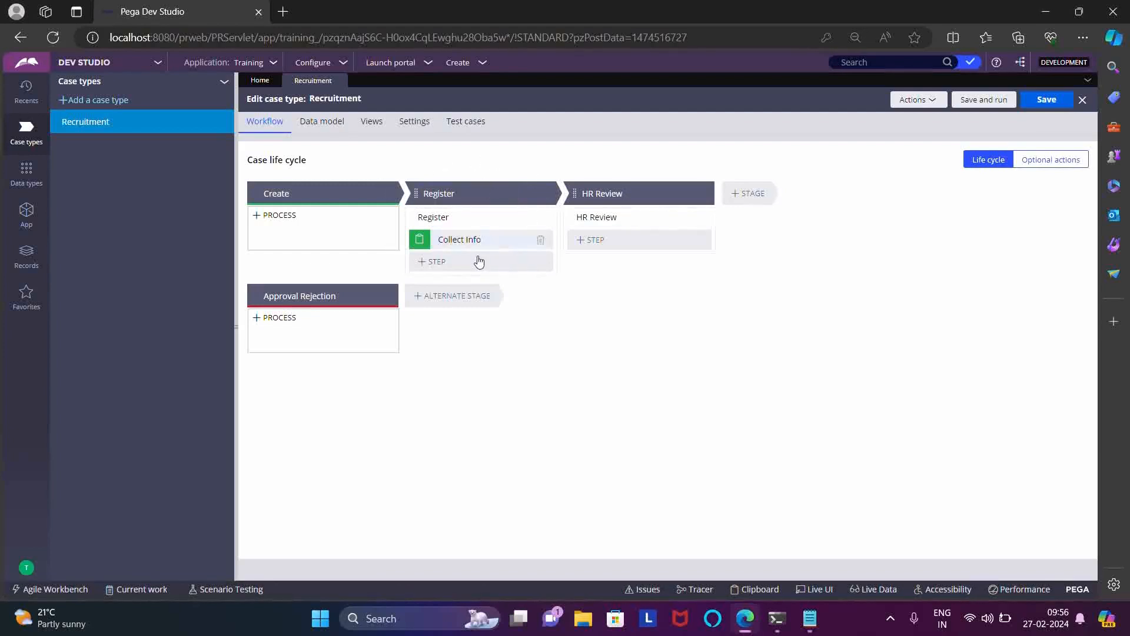
click(477, 194)
key(Return)
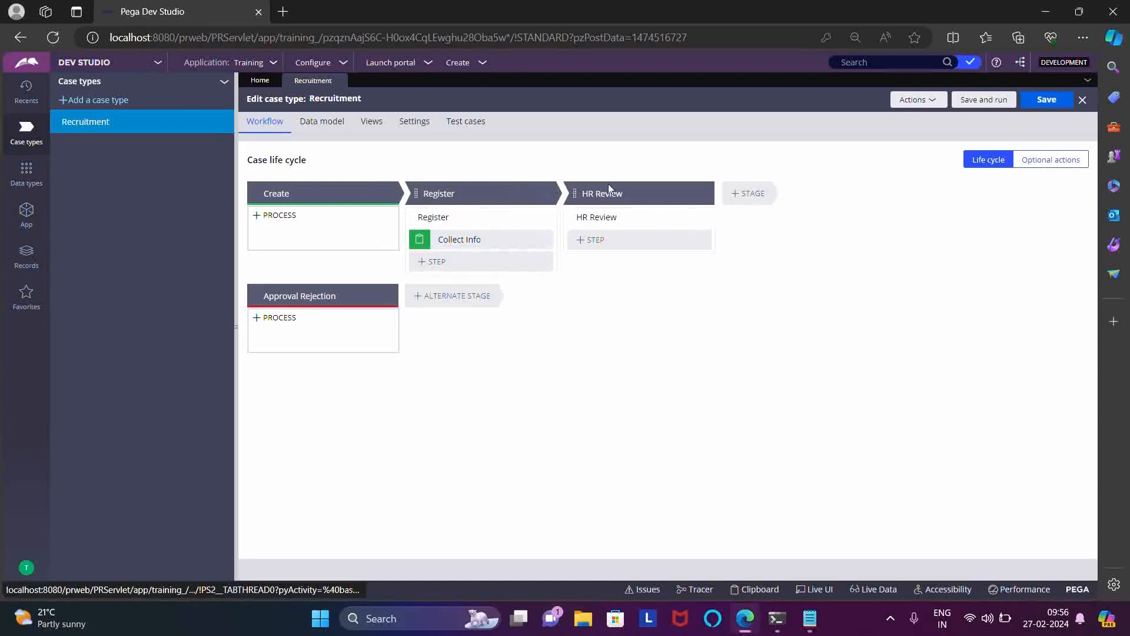
click(609, 188)
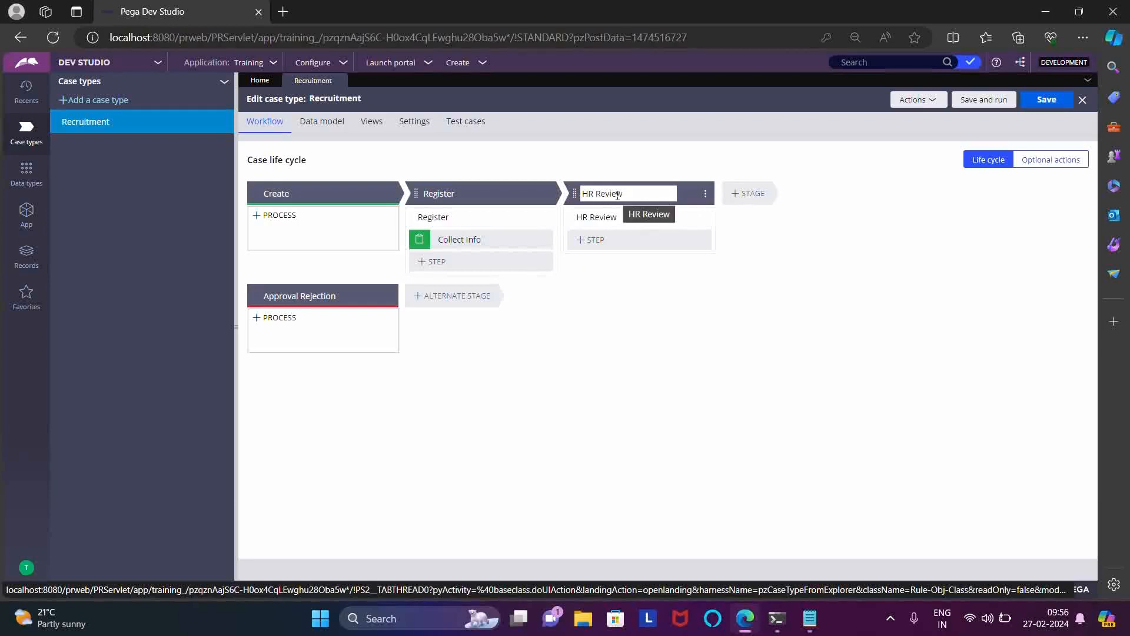
key(Return)
click(629, 193)
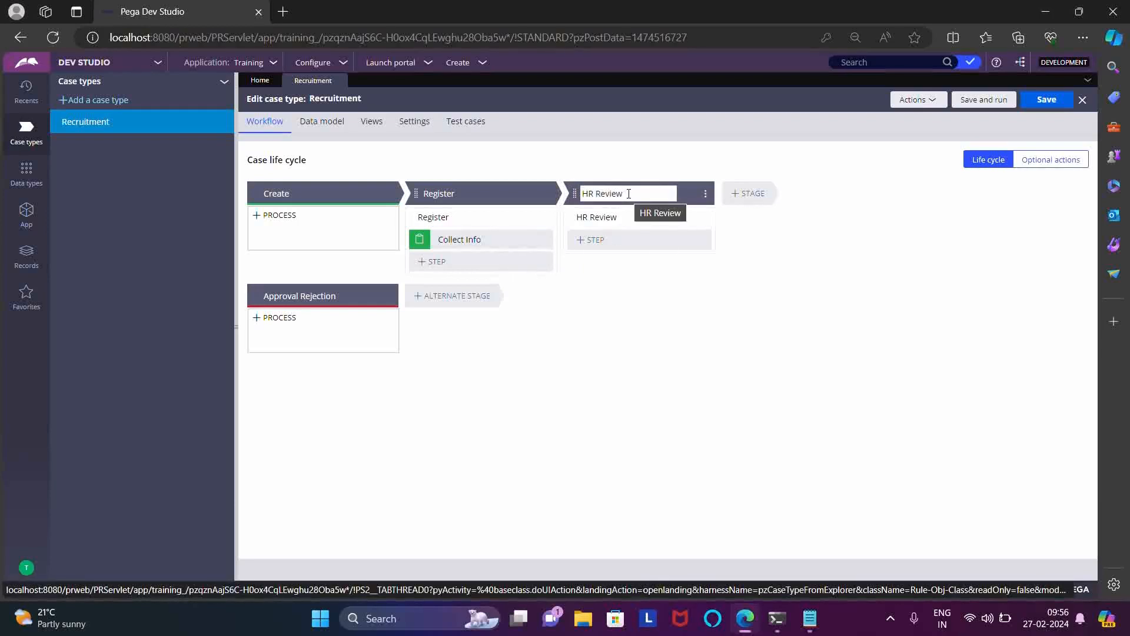
key(Return)
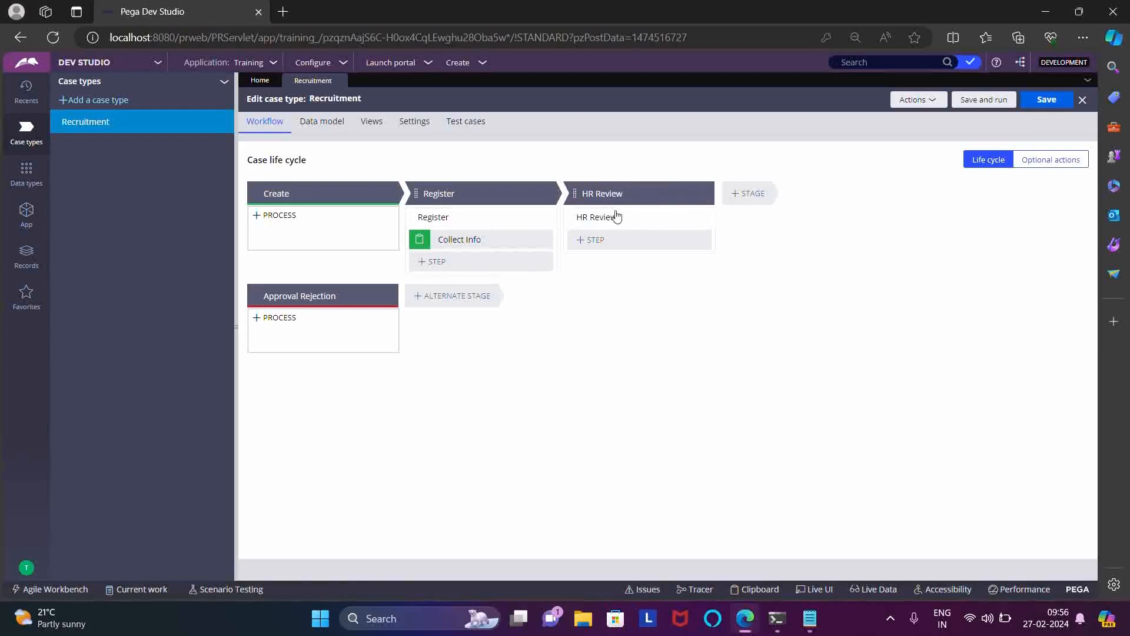
Create a new Recruitment case to test the current workflow
click(463, 65)
mouse_move(518, 76)
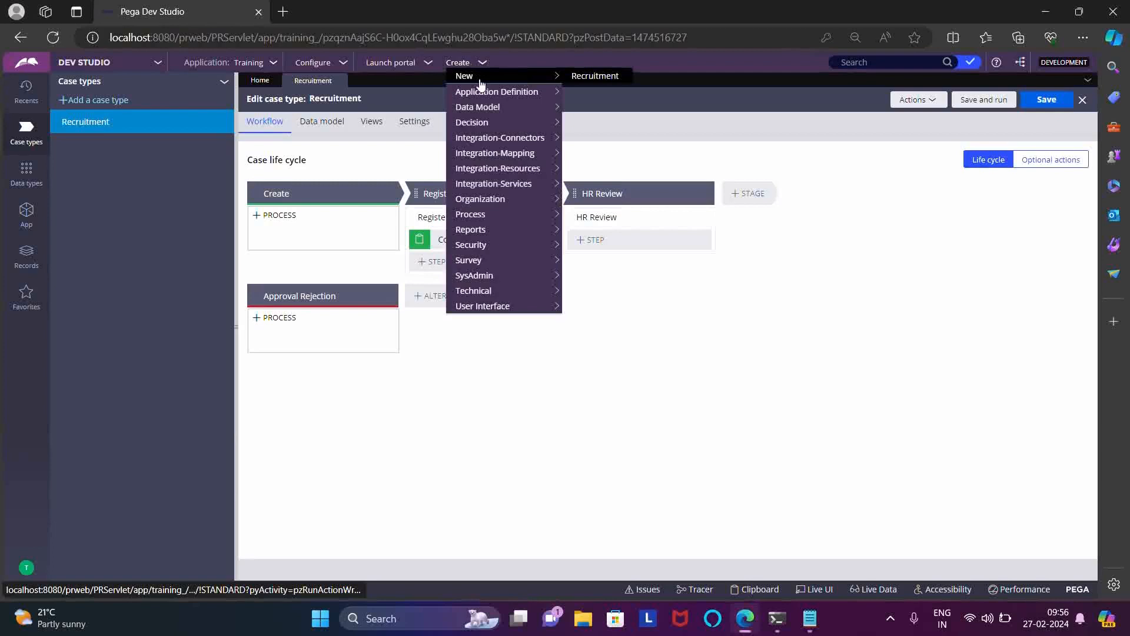
click(589, 77)
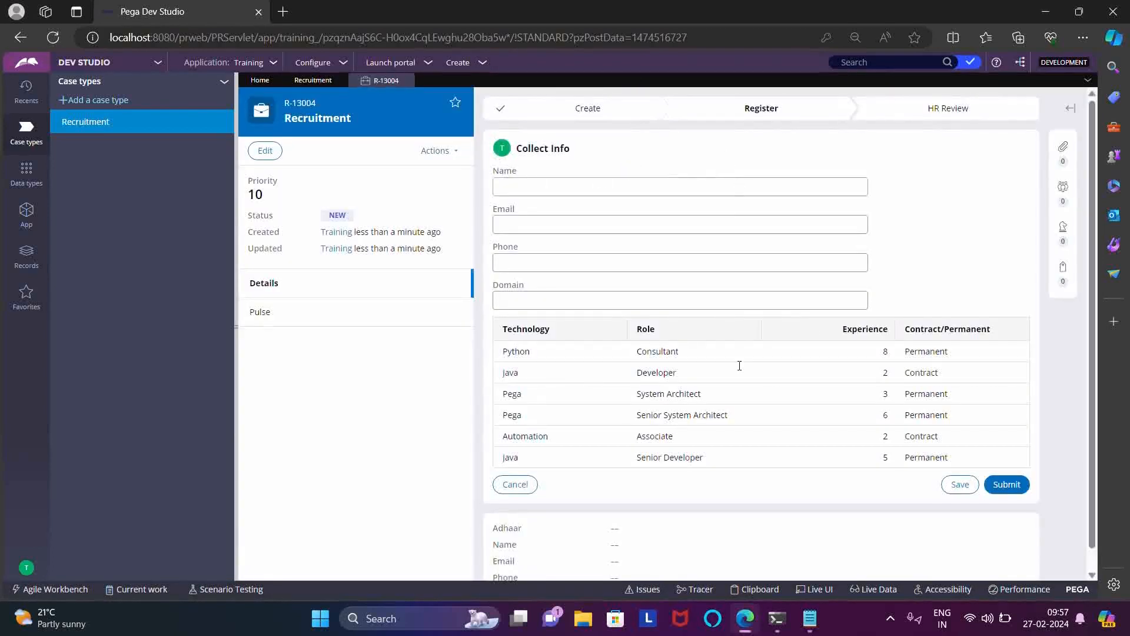
Fill in the candidate's name, email and phone, set the Domain to Pega, and submit the Collect Info form
click(579, 182)
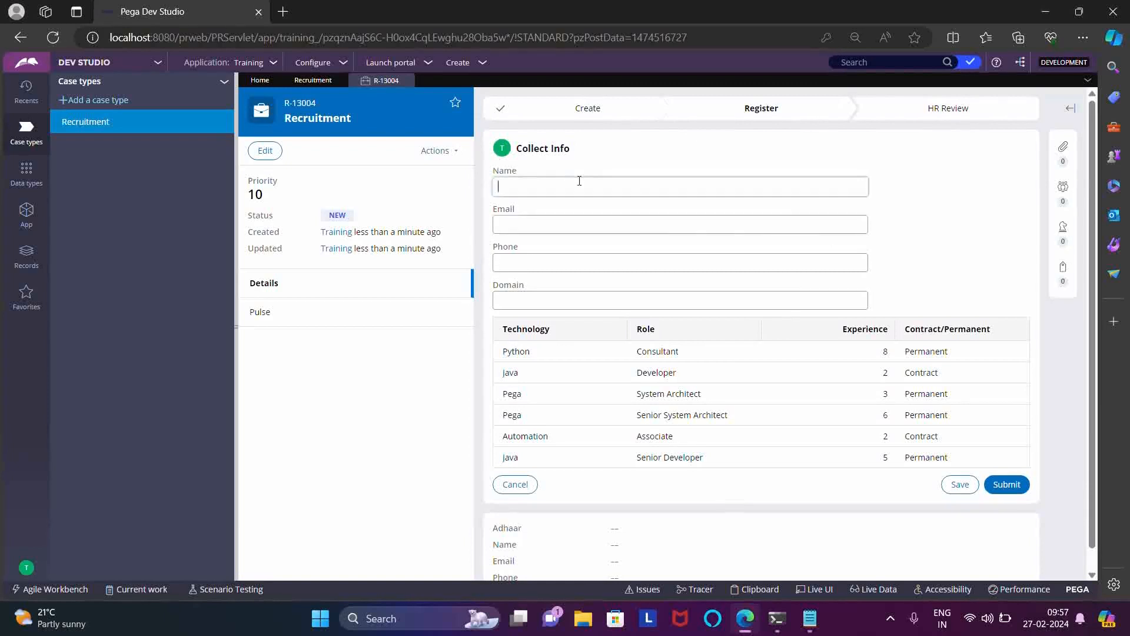
click(579, 182)
click(556, 249)
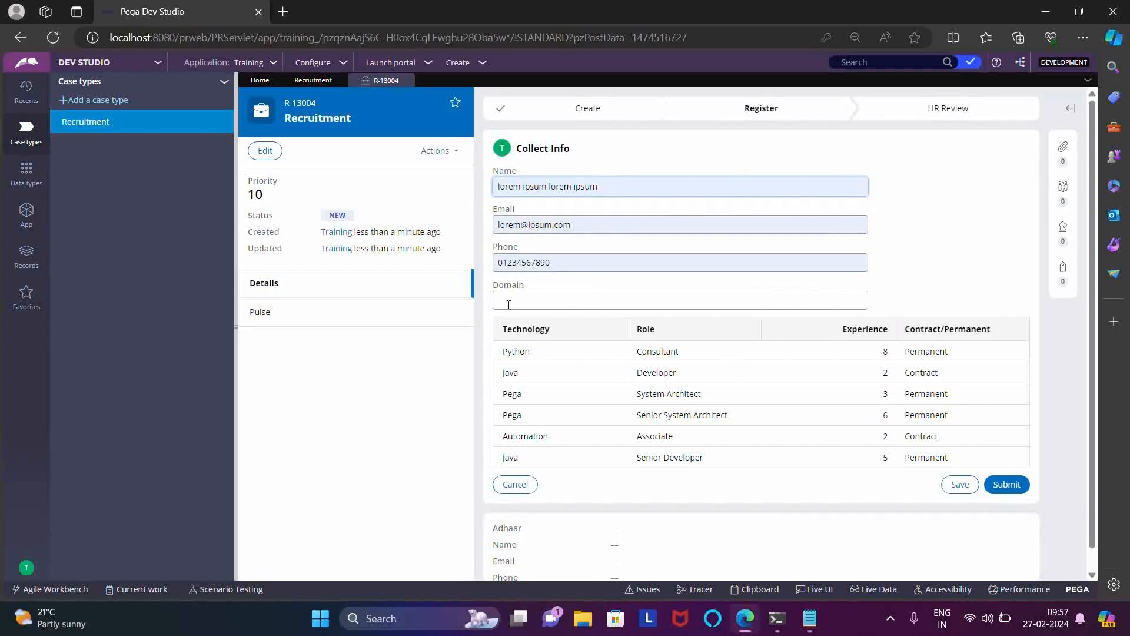
click(634, 307)
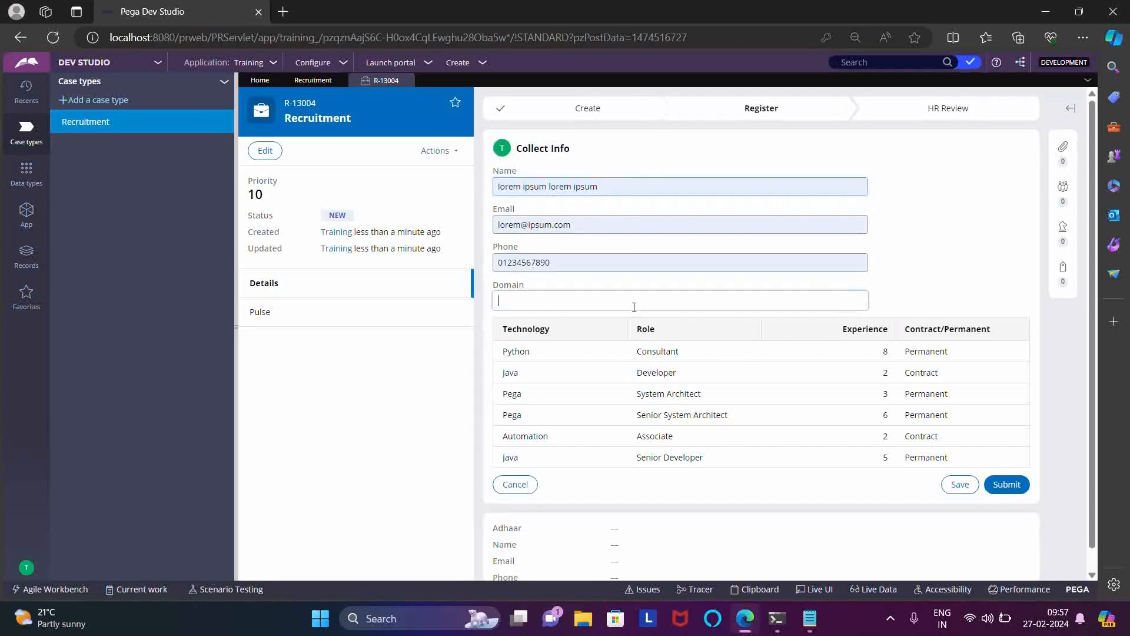
text(Pega)
click(911, 303)
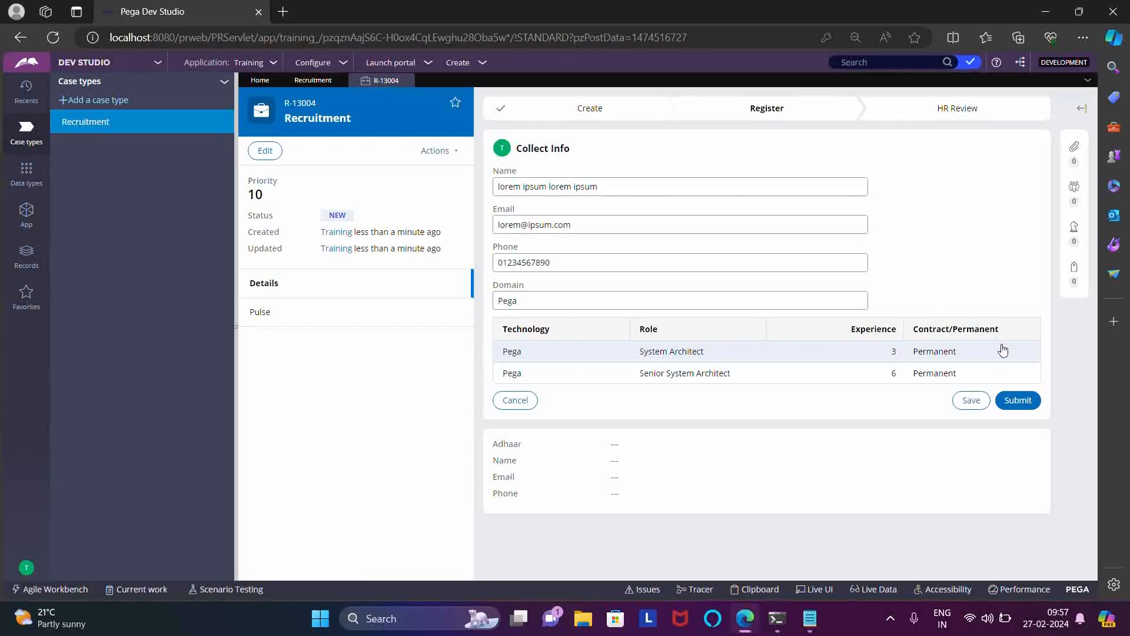
click(1022, 408)
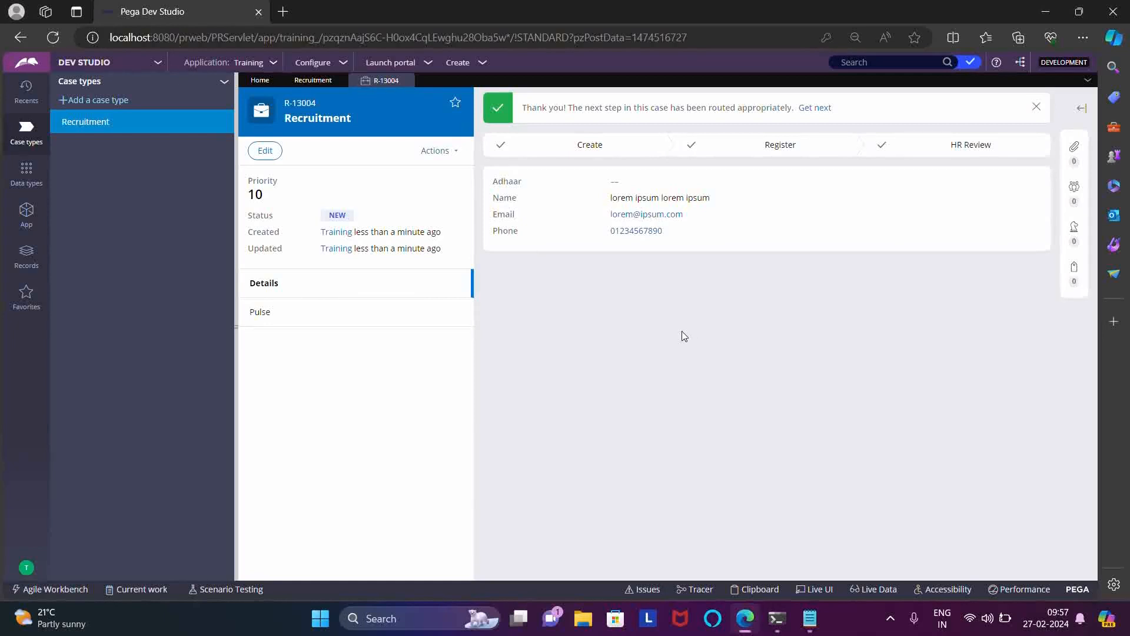
Return to the Recruitment case type and add an Approve/Reject step to the HR Review stage
click(306, 83)
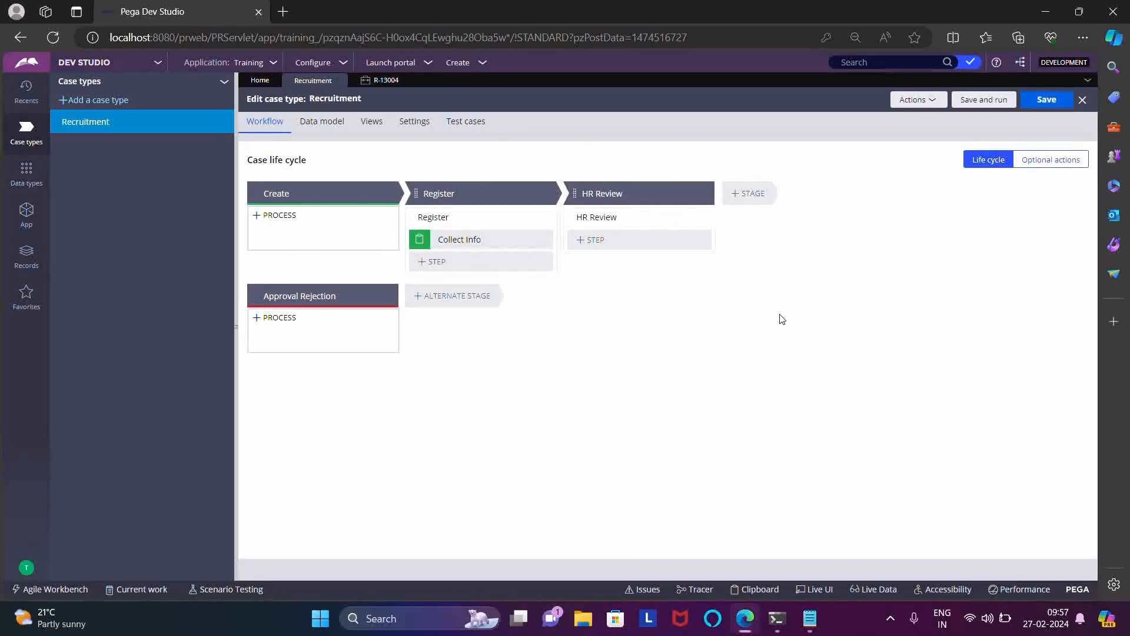
click(588, 241)
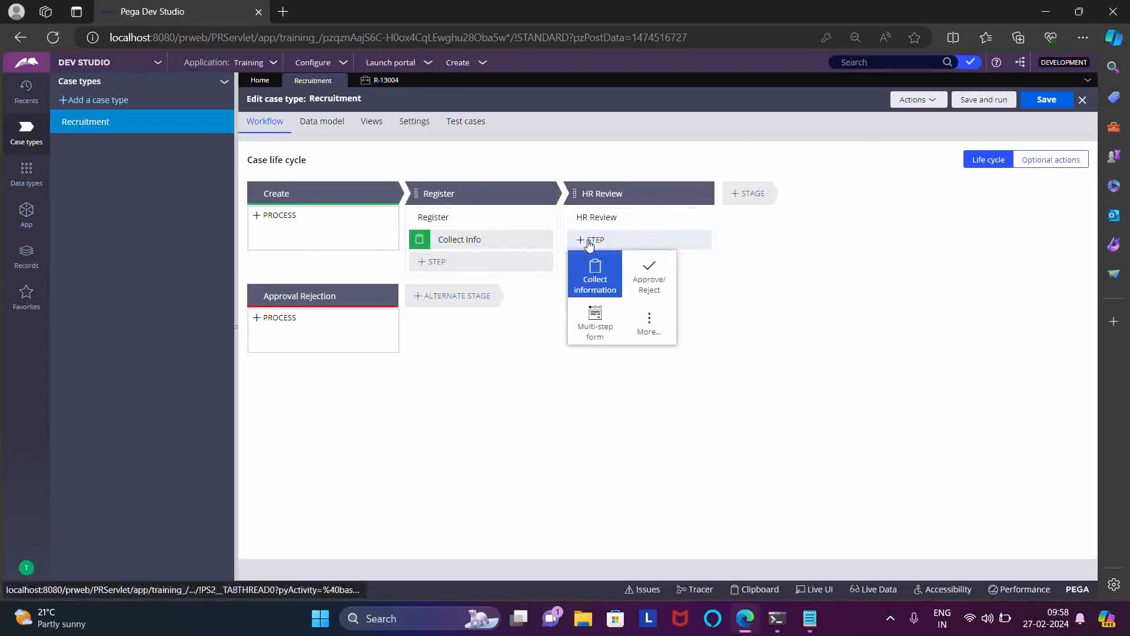
click(658, 278)
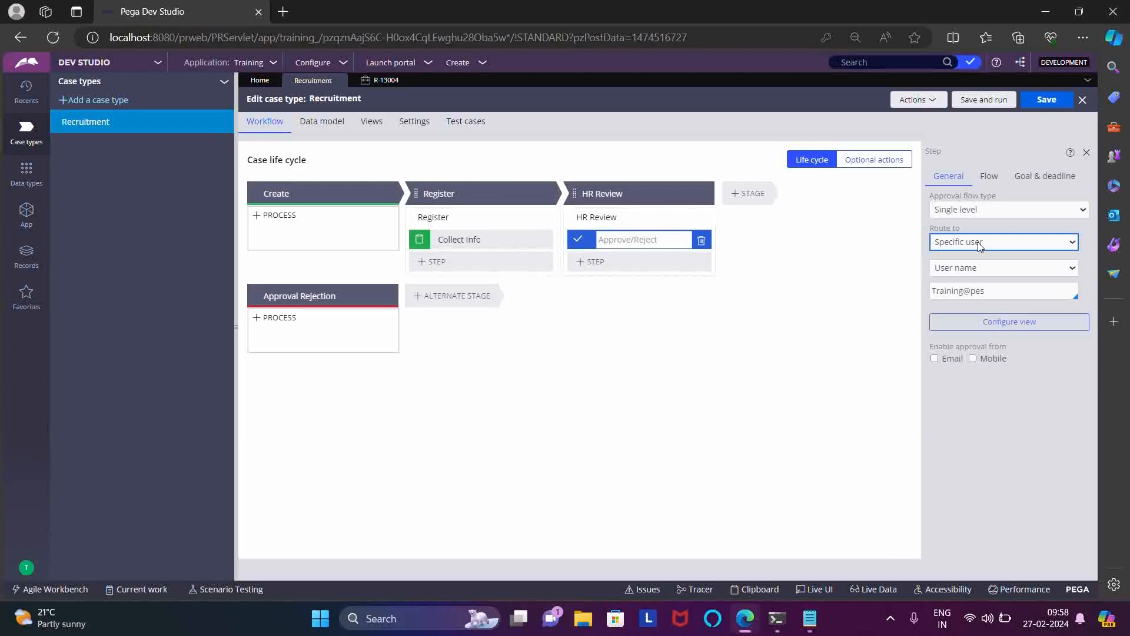
Set the Approve/Reject step's routing to Work queue
click(970, 291)
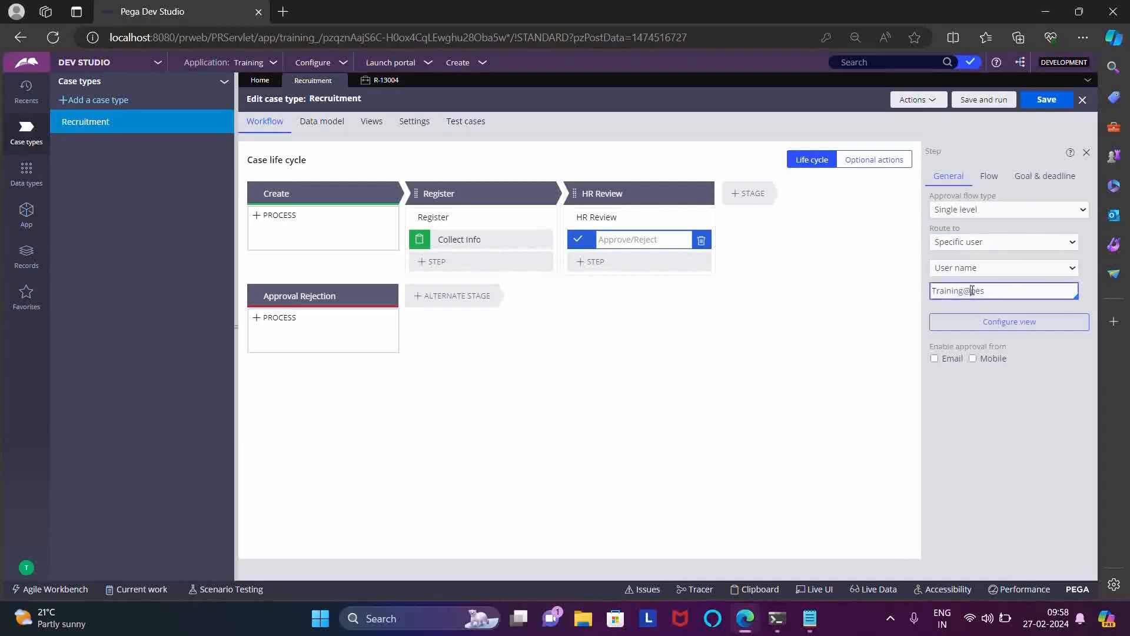
triple_click(940, 290)
click(986, 242)
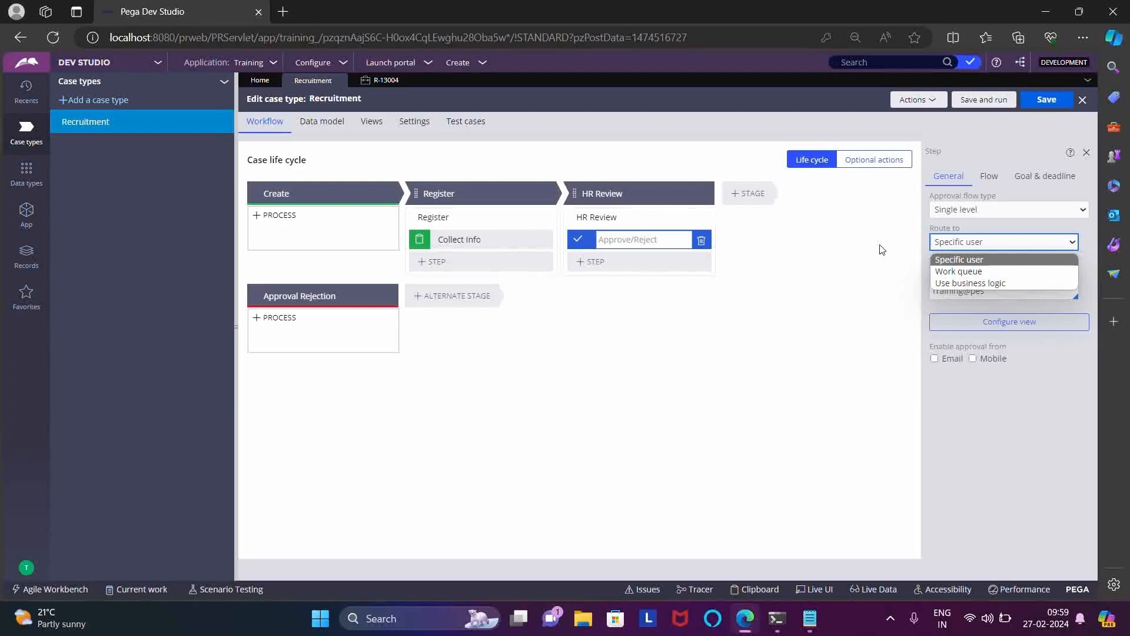
click(960, 274)
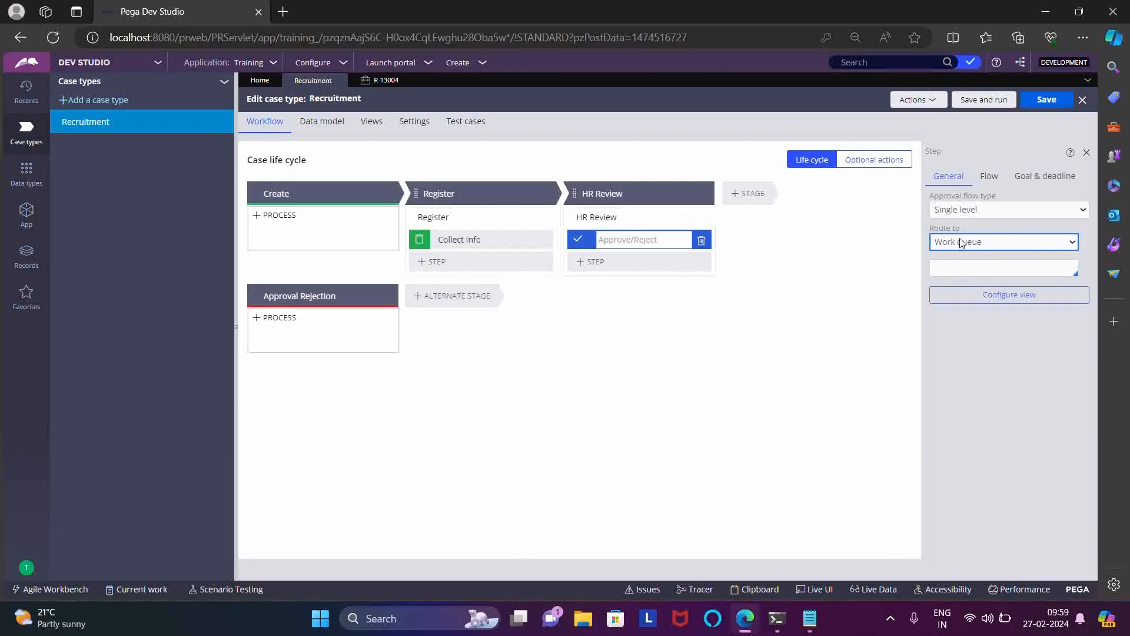
Route the Approve/Reject step using business logic and open its routing conditions
click(976, 246)
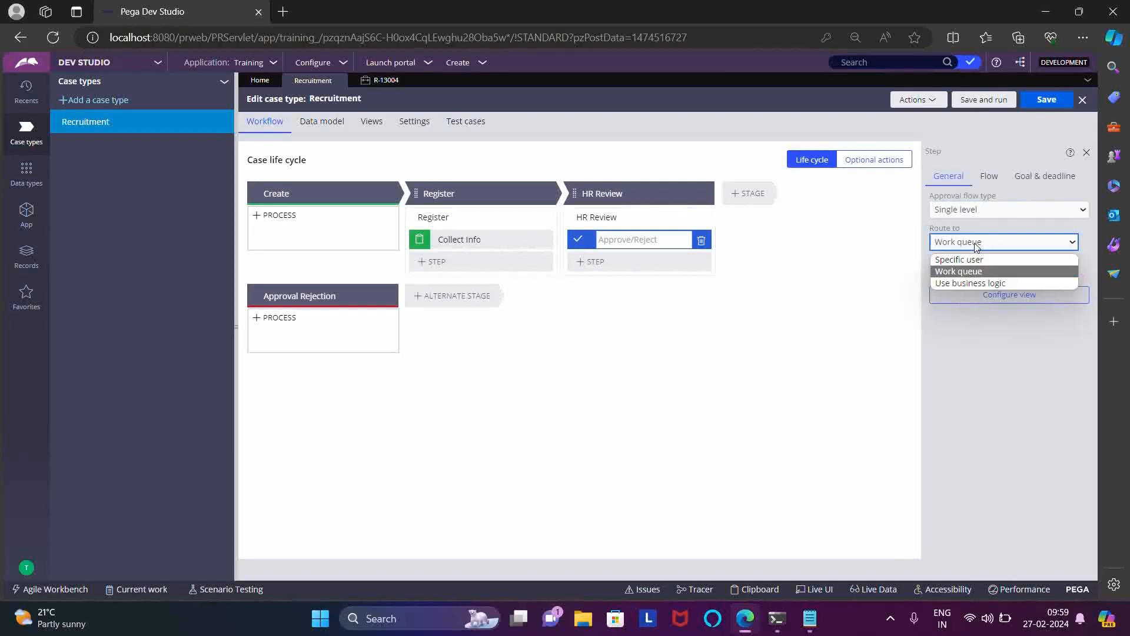
click(962, 283)
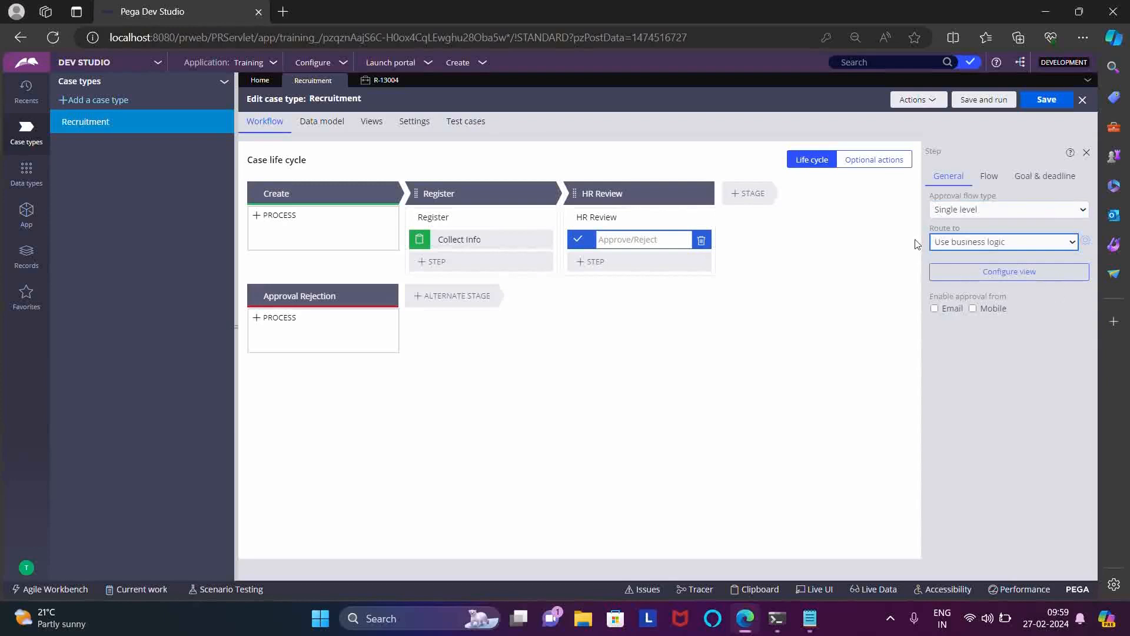
click(1084, 242)
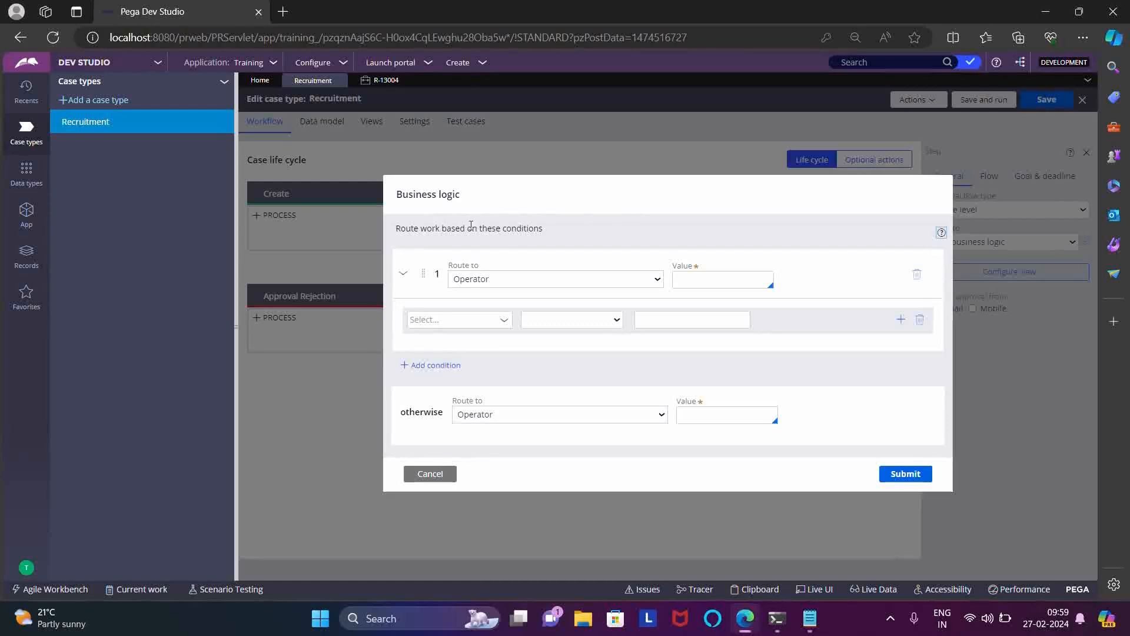
drag(398, 194, 468, 194)
click(649, 212)
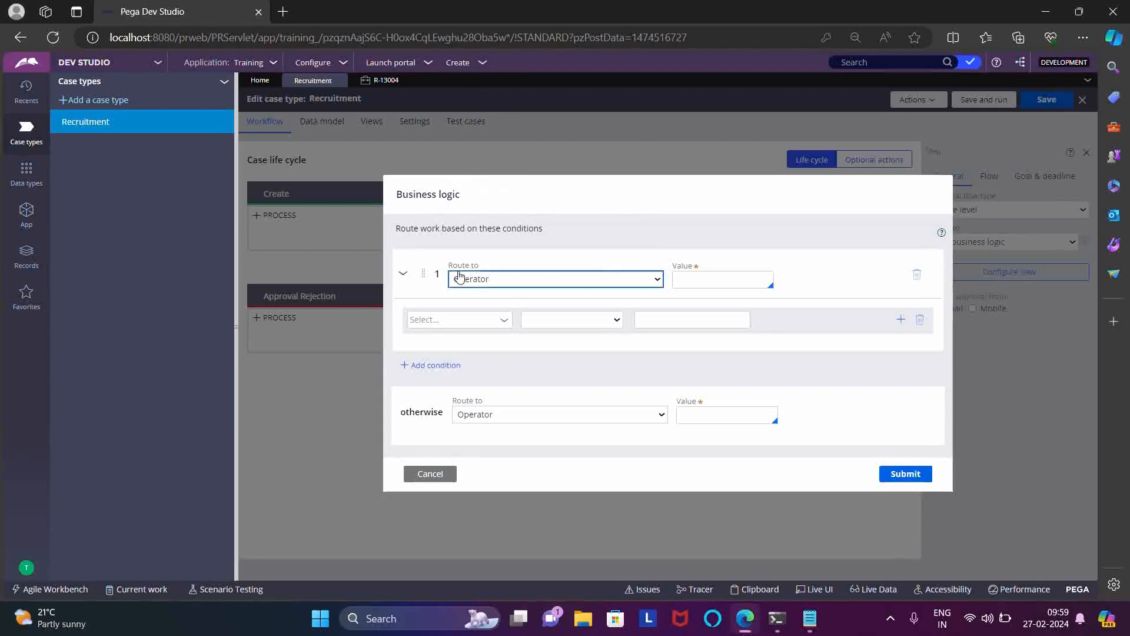
Set the first operator routing condition to Create Date/Time is before 2/15/2024 11:30 PM
click(686, 279)
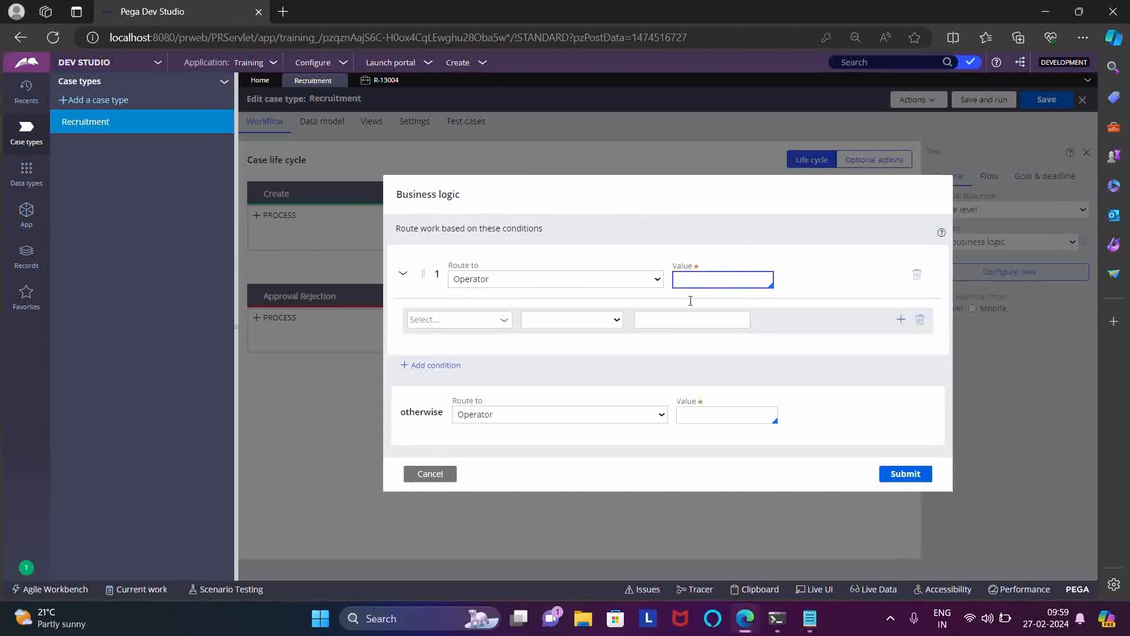
click(451, 323)
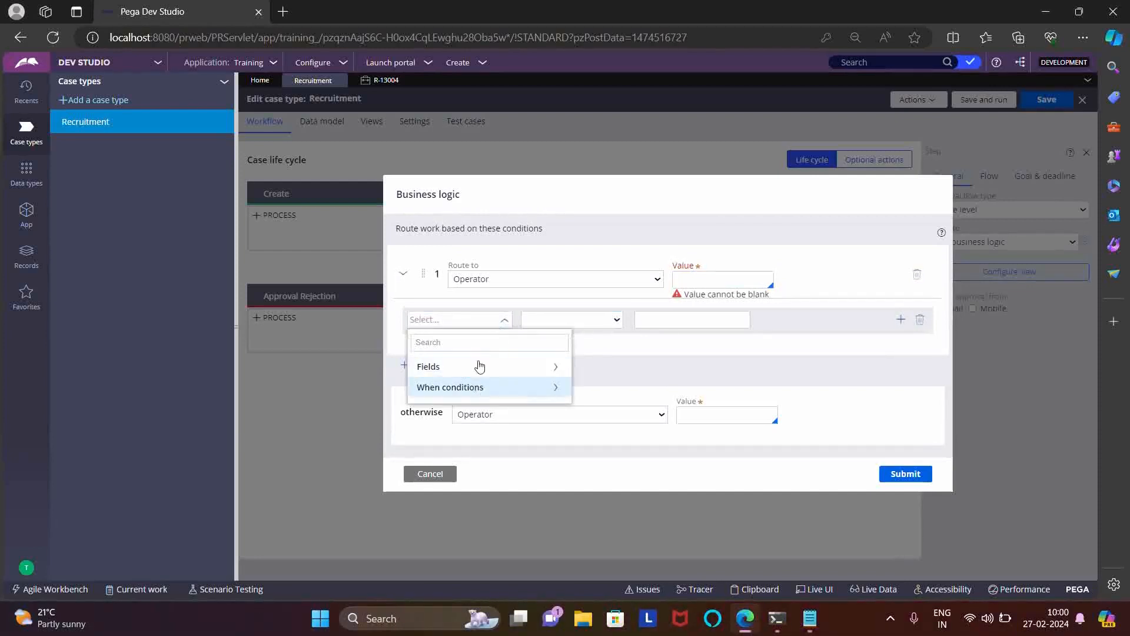
click(555, 368)
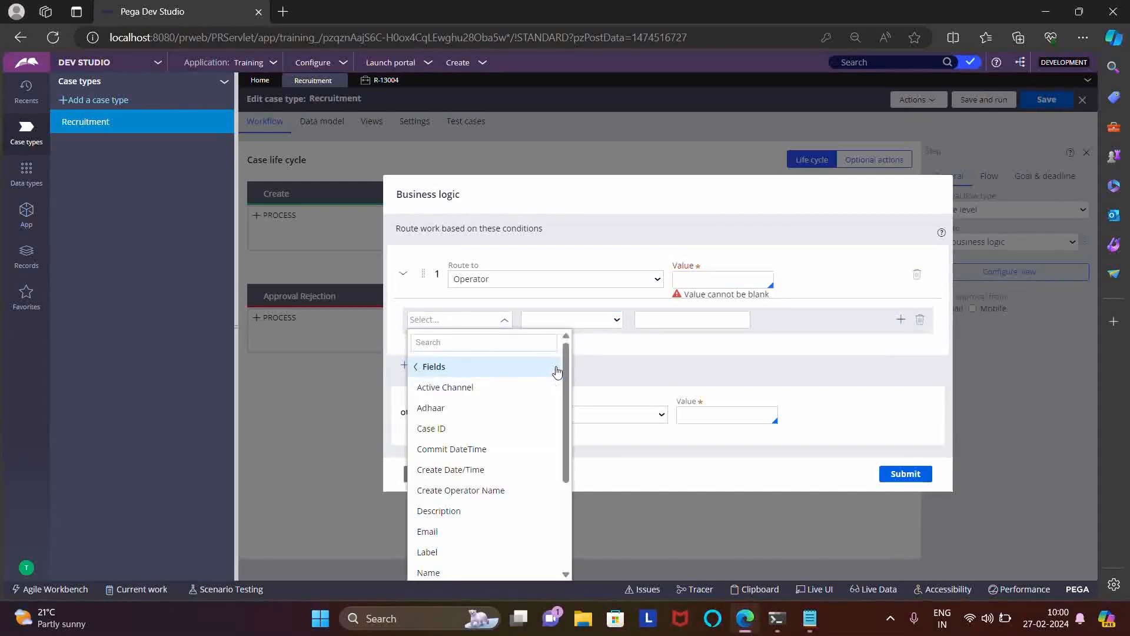
click(465, 470)
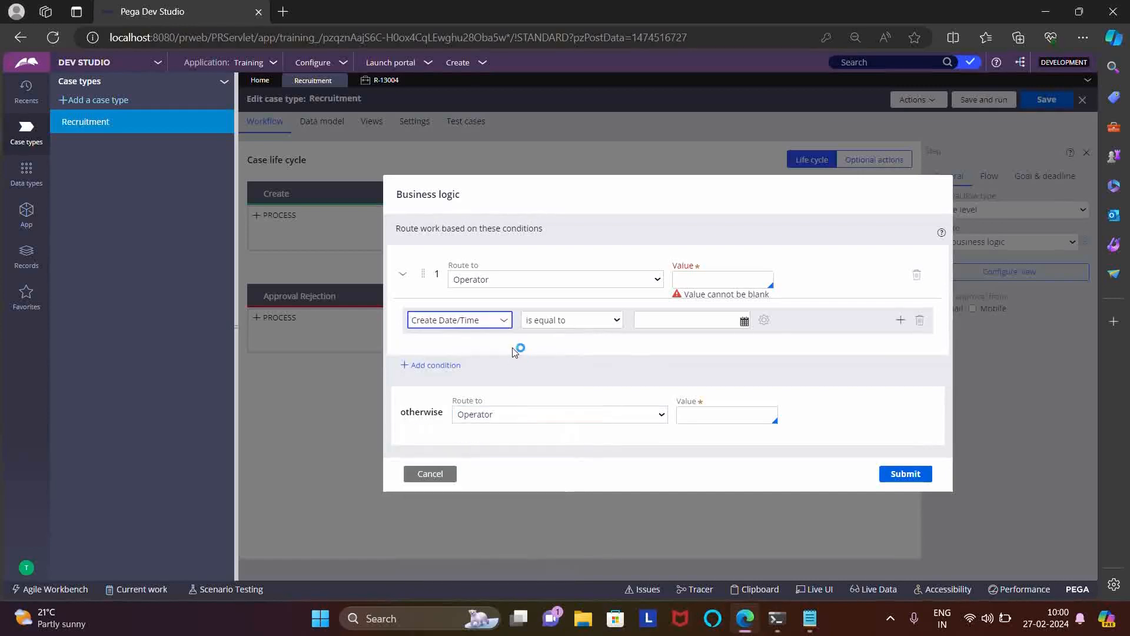
click(605, 319)
click(569, 364)
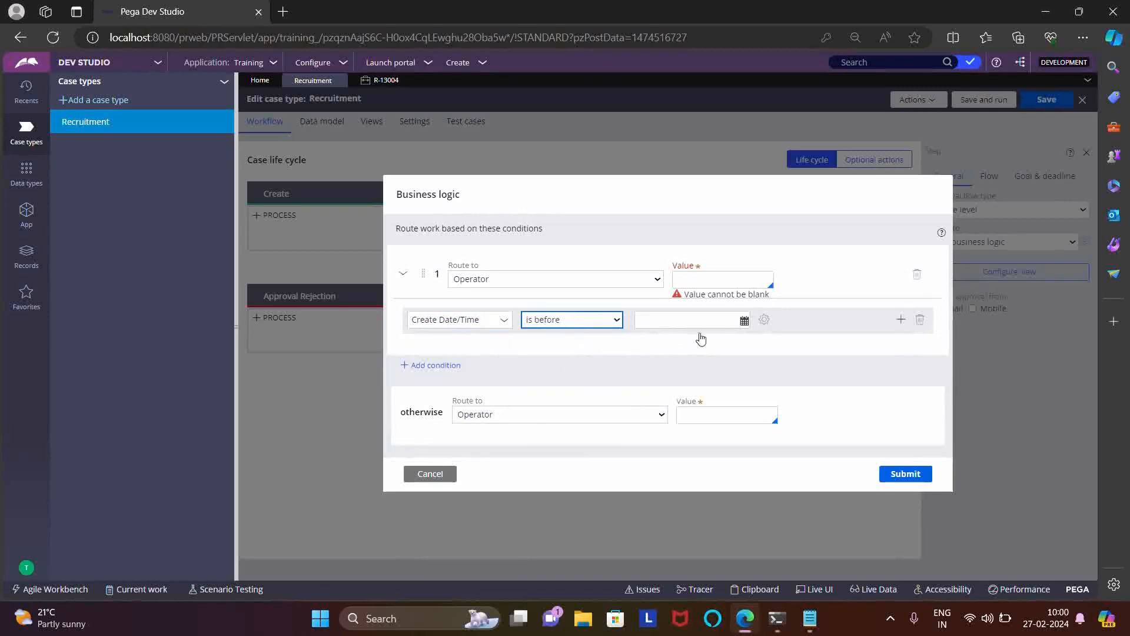
click(744, 319)
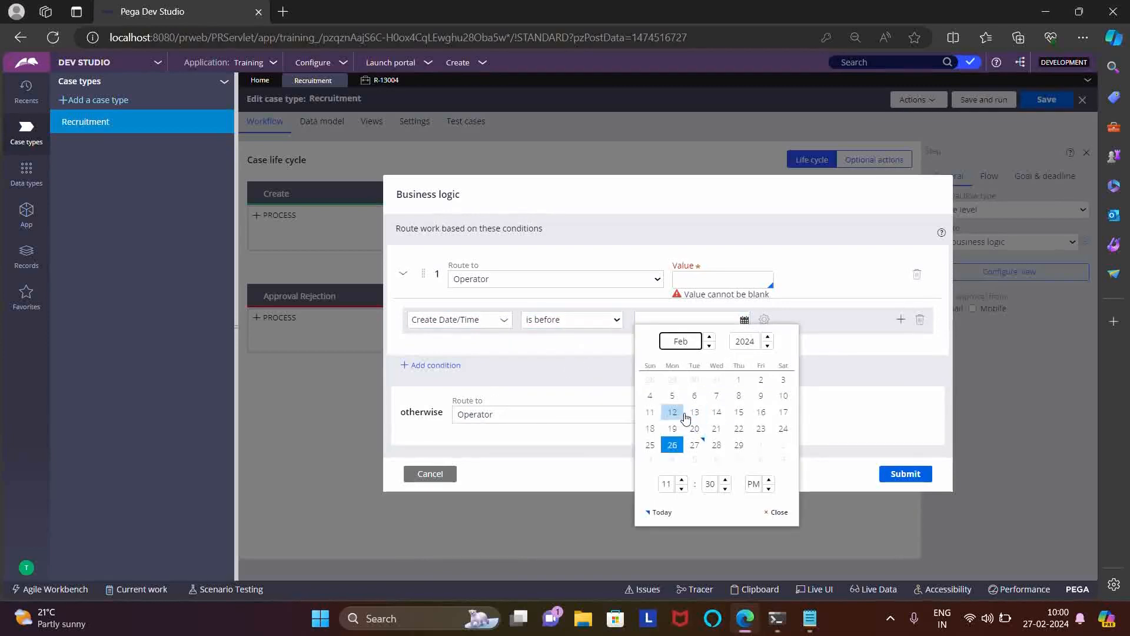
click(739, 412)
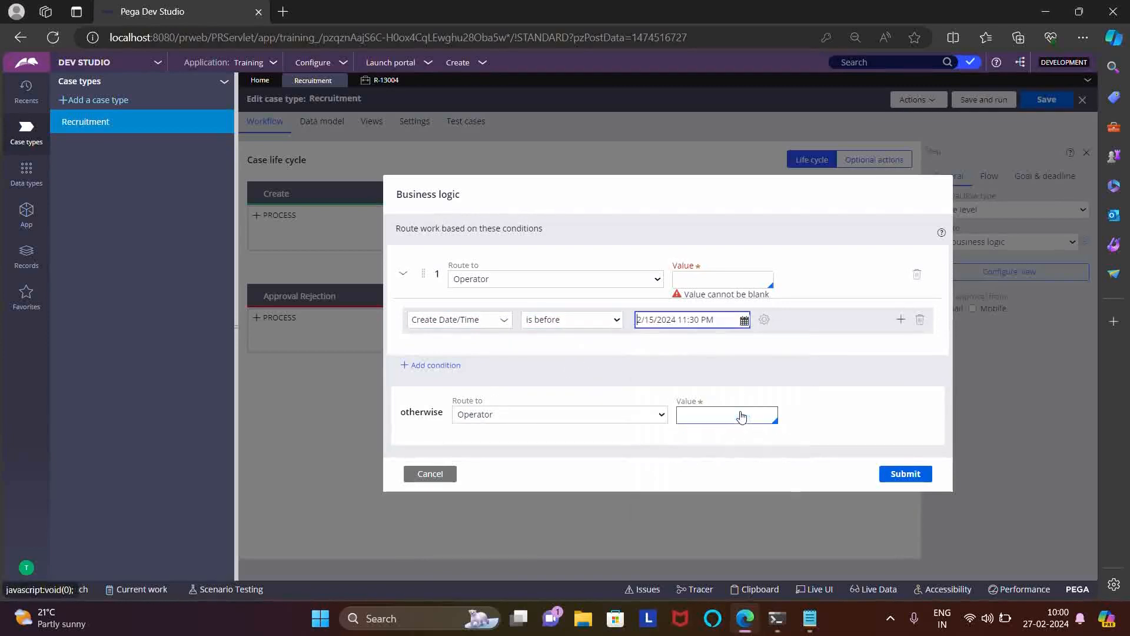
Choose an admin operator for the first routing condition and another for the otherwise route, leaving the business logic dialog without submitting
click(713, 280)
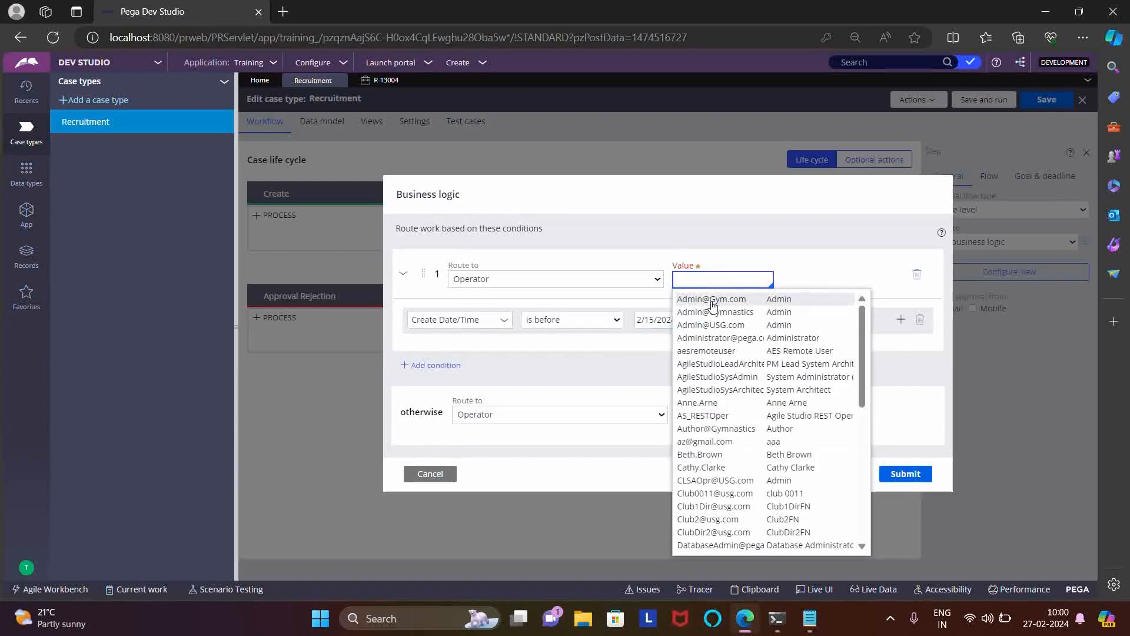
click(714, 302)
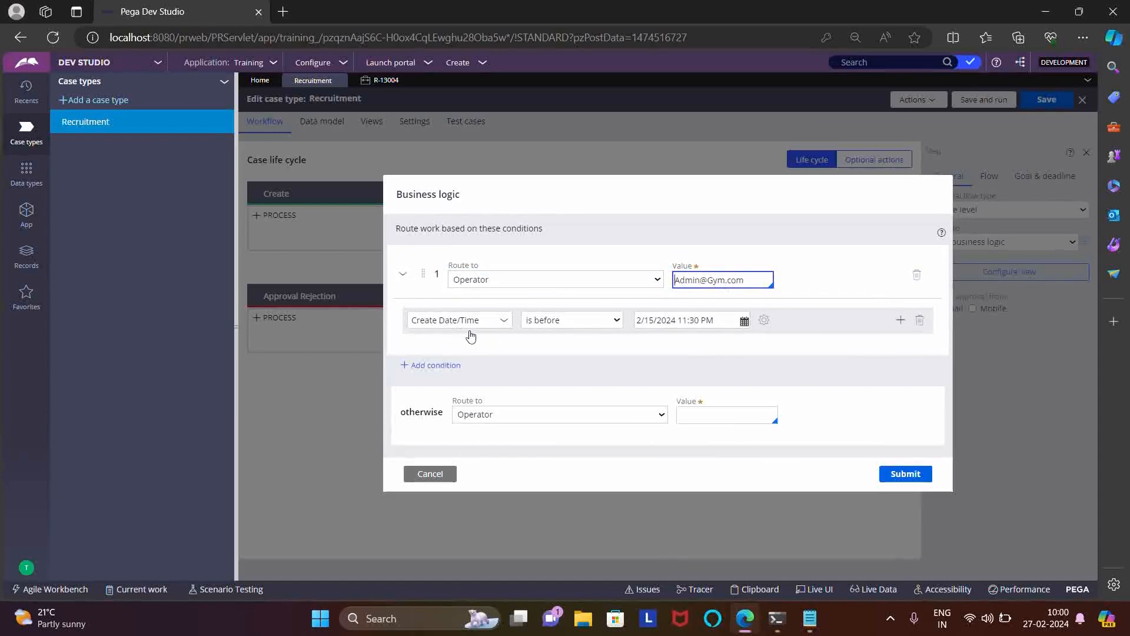
click(655, 320)
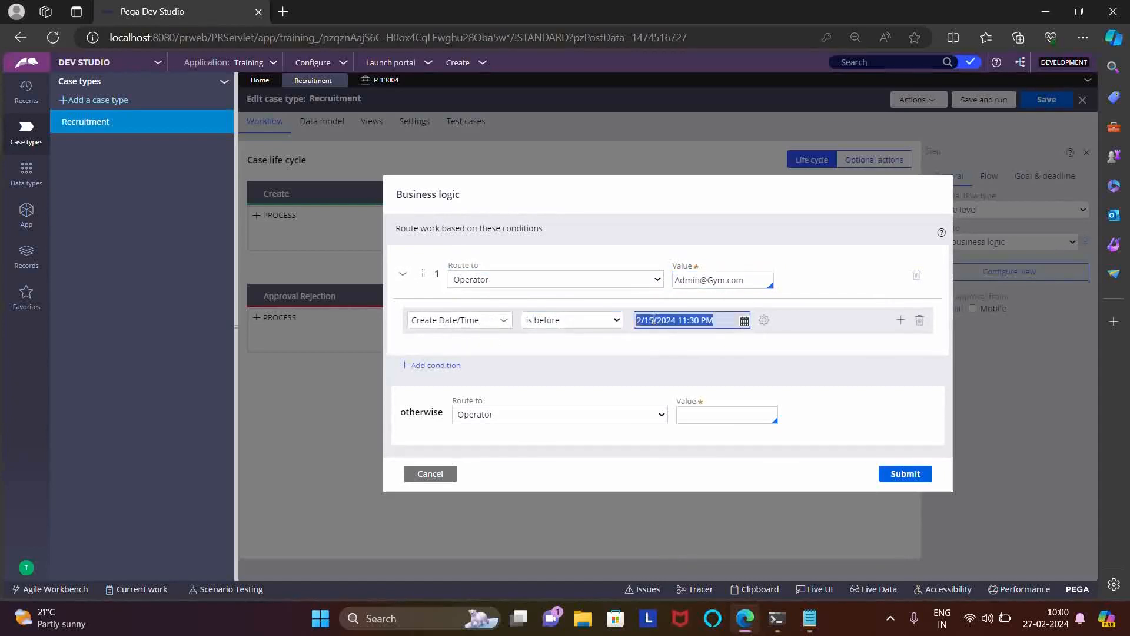
double_click(714, 279)
triple_click(715, 279)
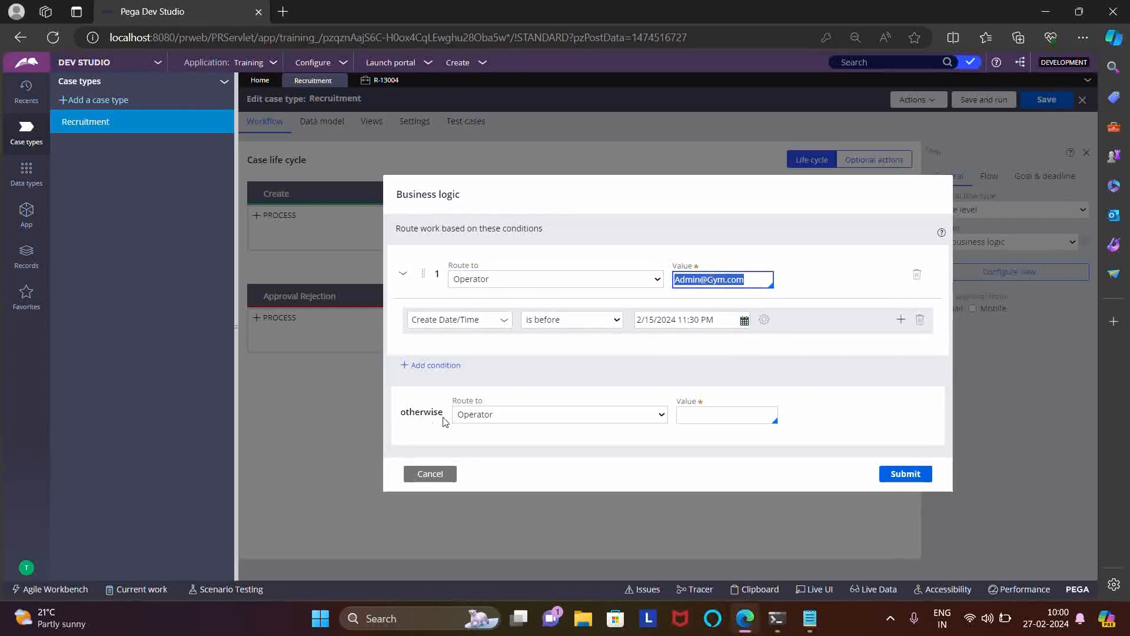
click(714, 413)
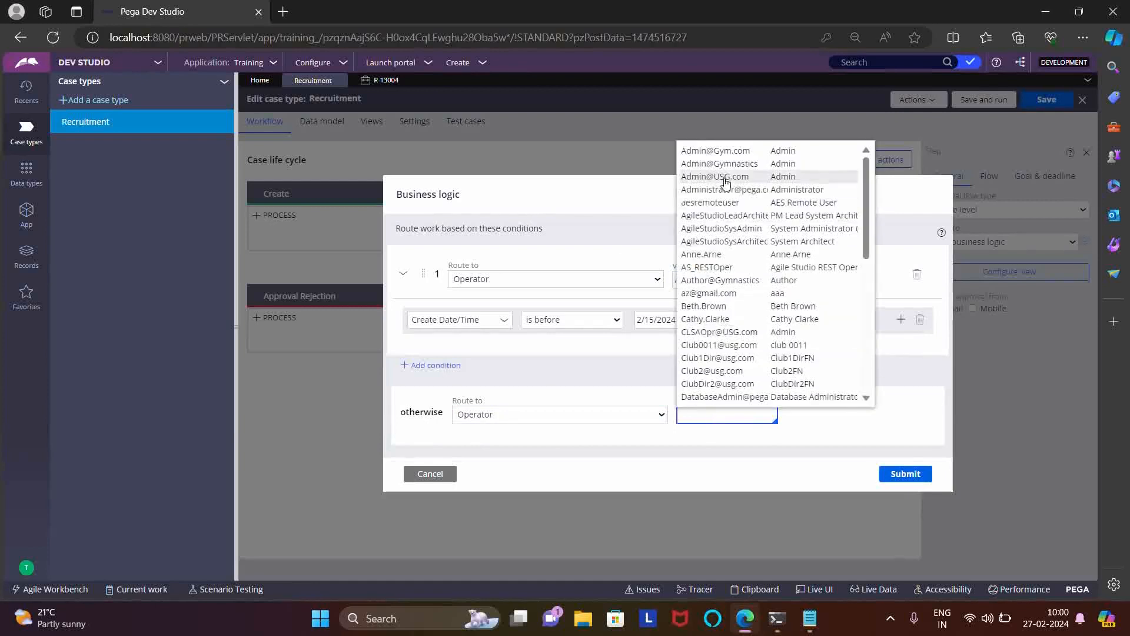
click(721, 182)
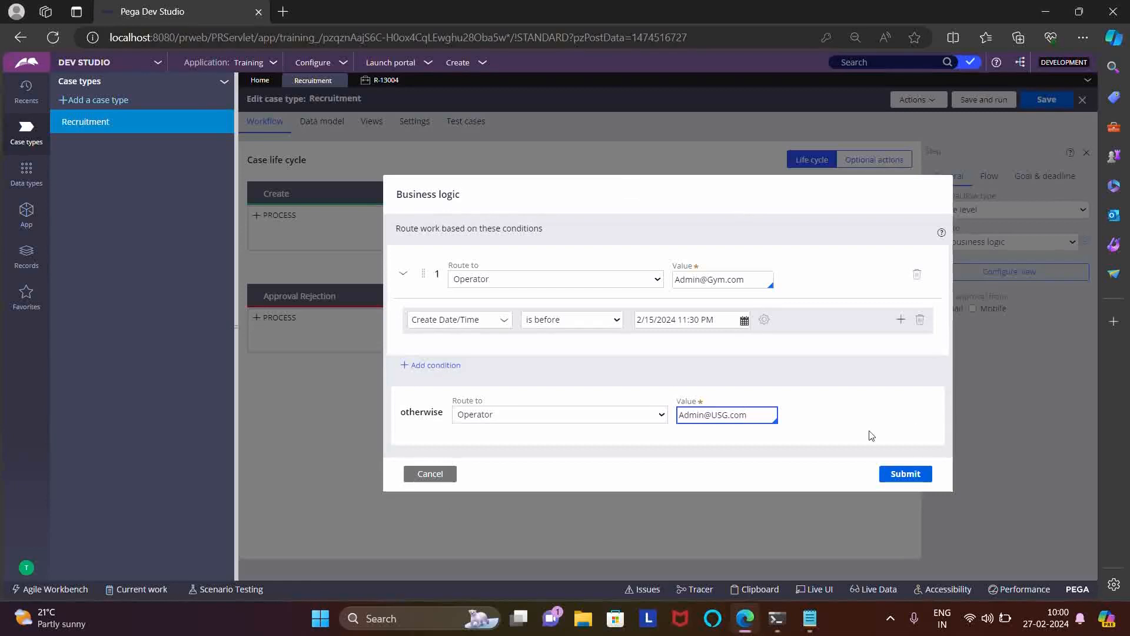
click(429, 474)
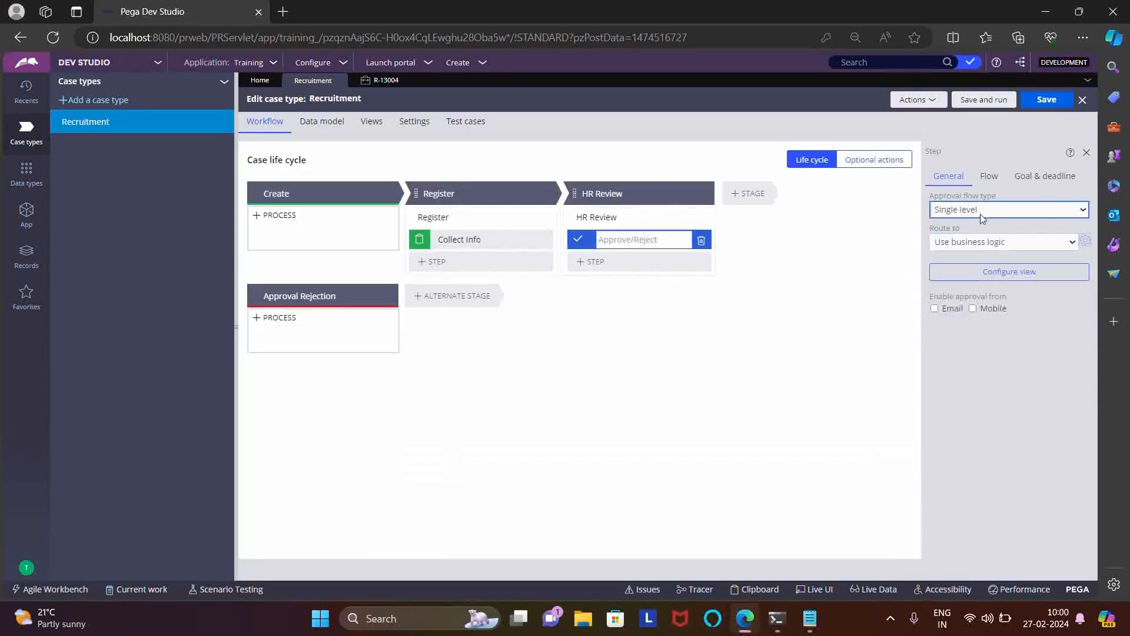
Set the Approve/Reject step's routing to Specific user and check its user name assignment
click(985, 213)
click(885, 231)
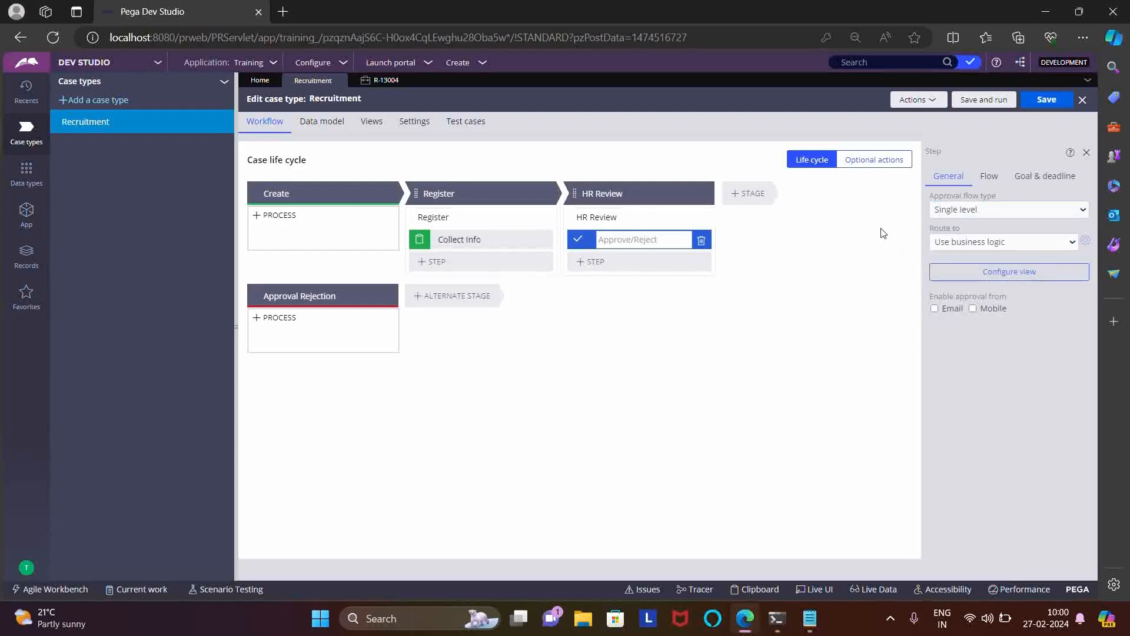
click(963, 241)
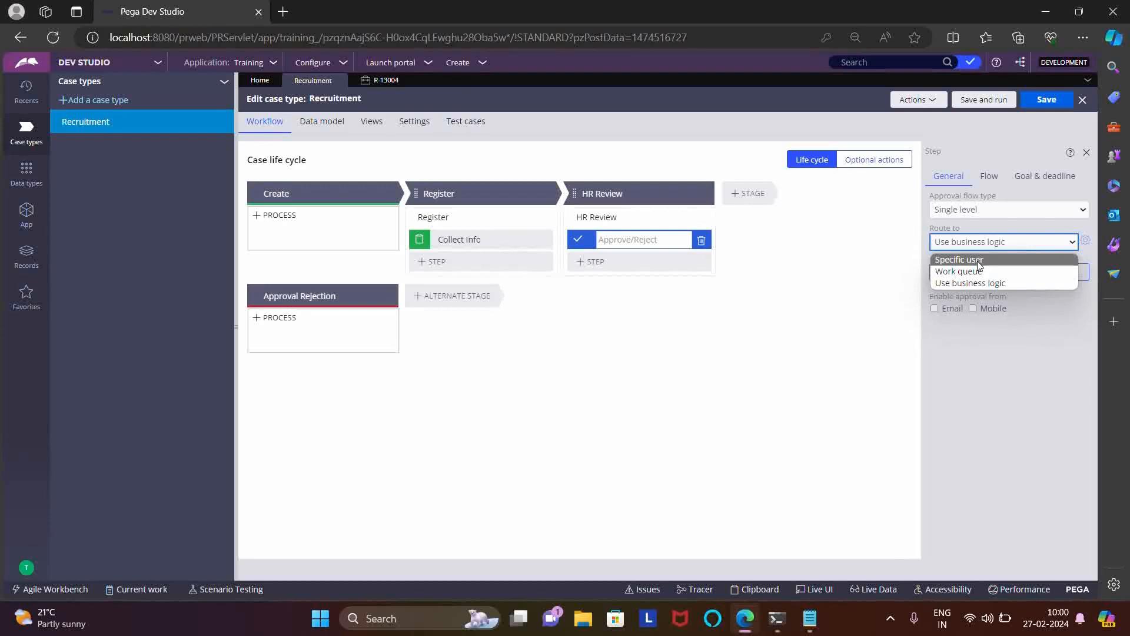
click(980, 265)
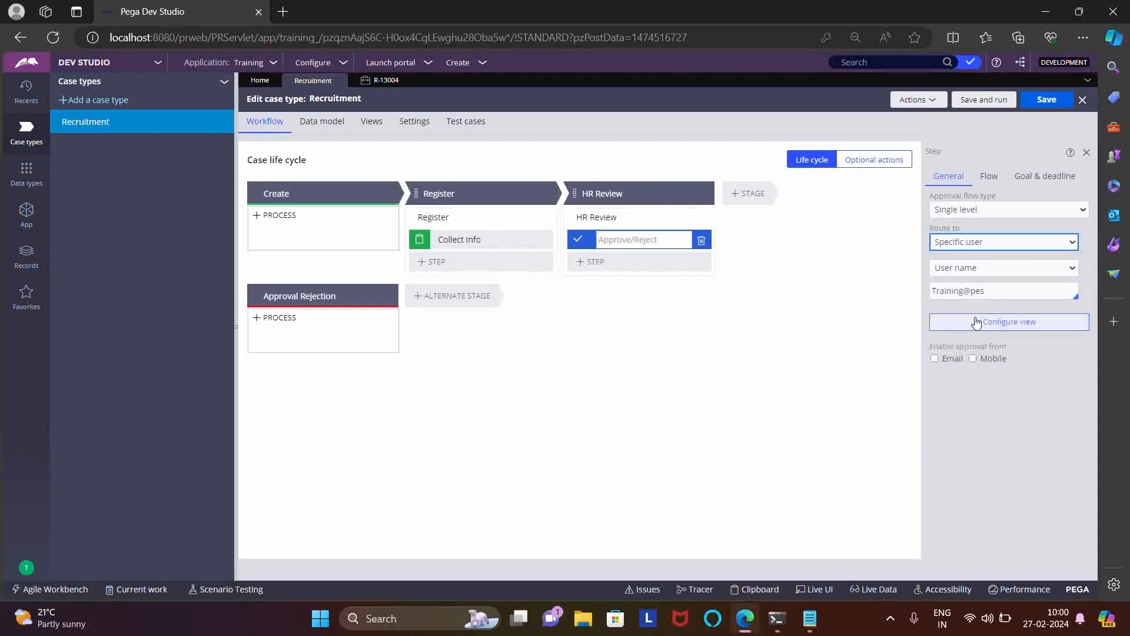
triple_click(991, 295)
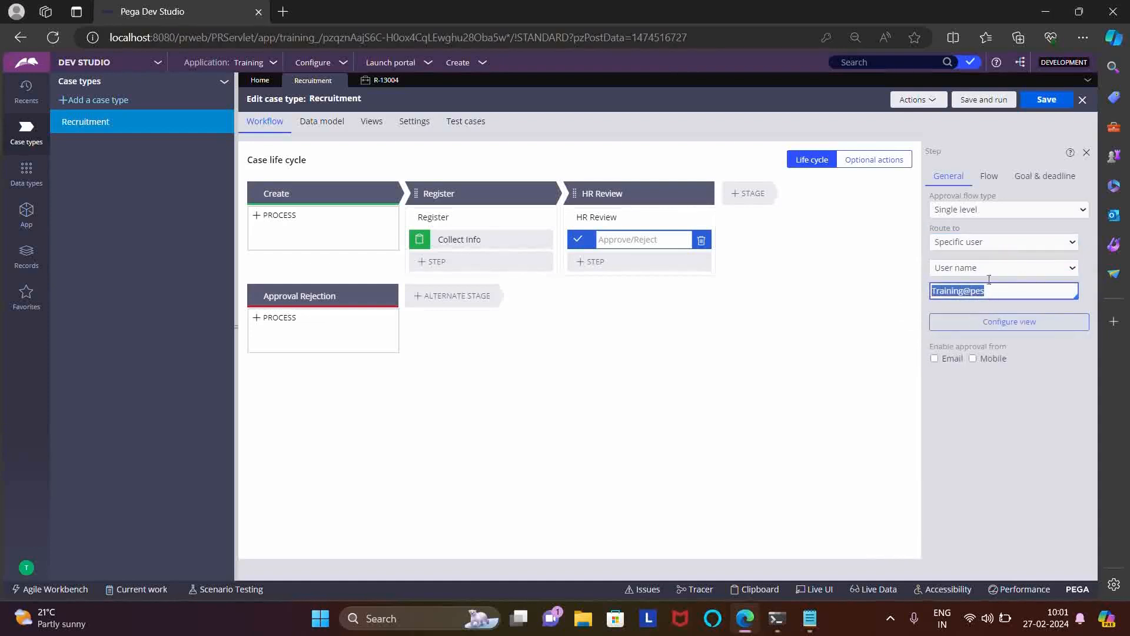
Switch the approval routing to Work queue and back to Use business logic
click(987, 249)
key(Down)
key(Return)
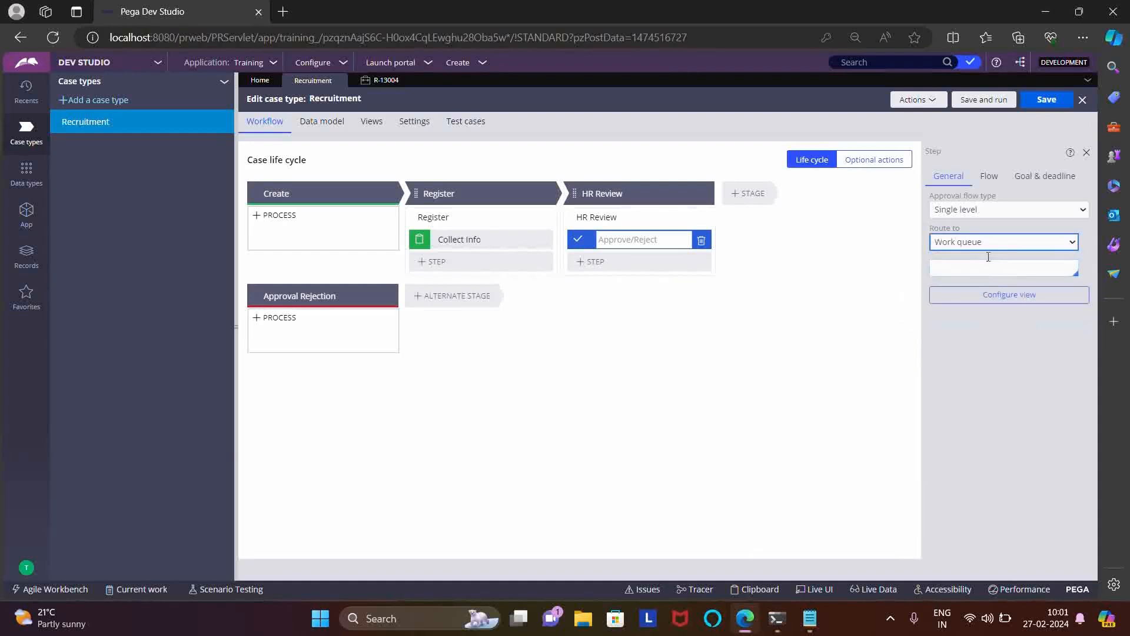
click(994, 268)
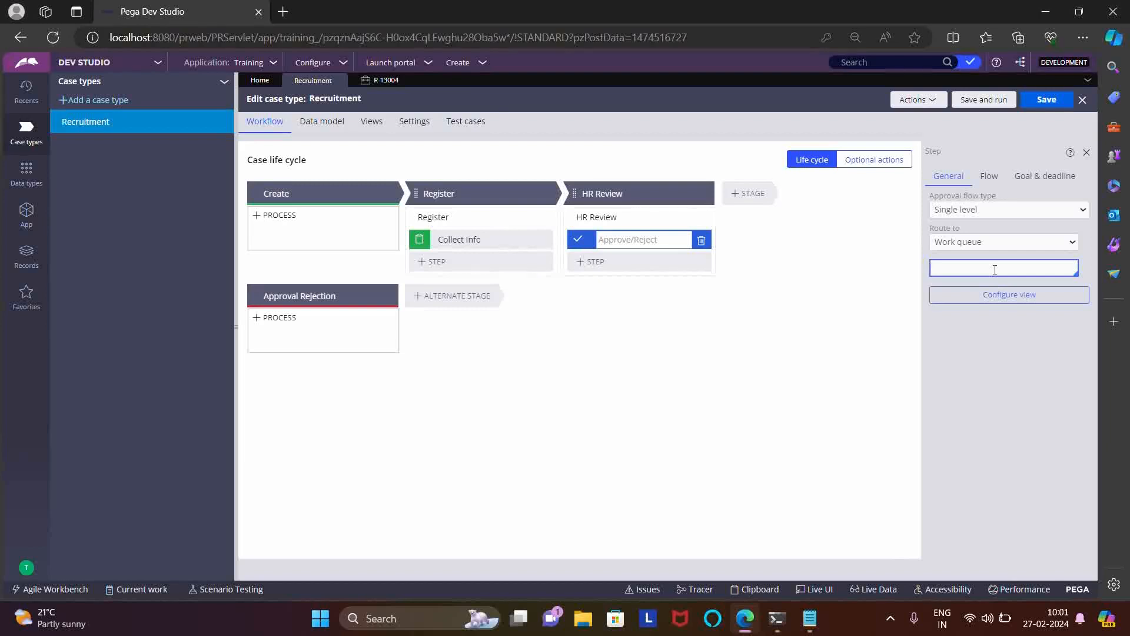
click(992, 240)
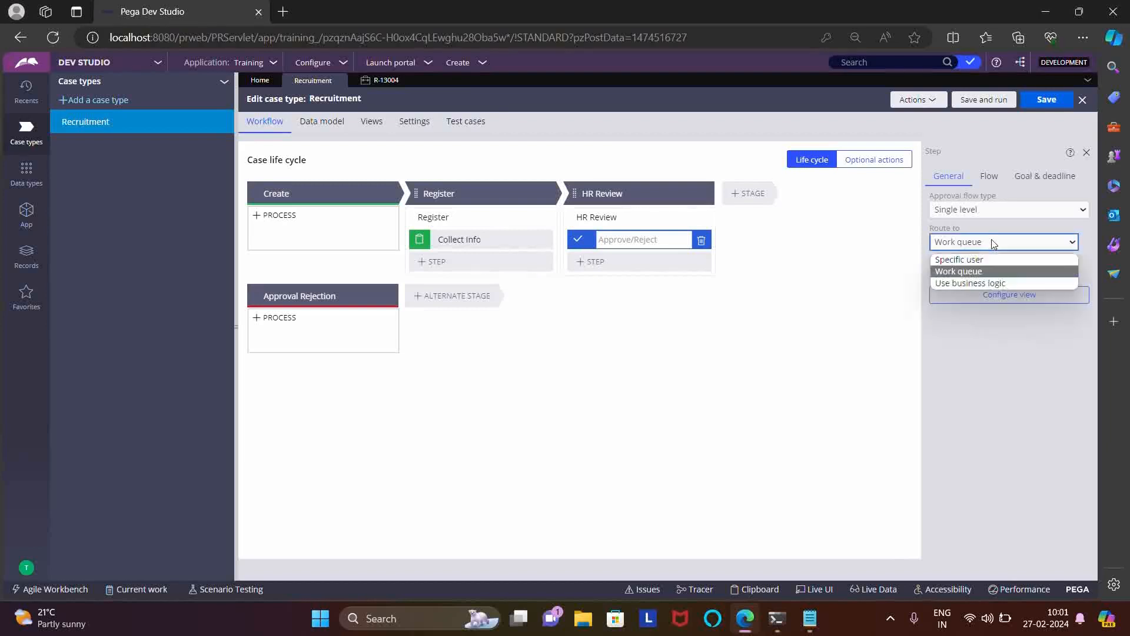
click(984, 283)
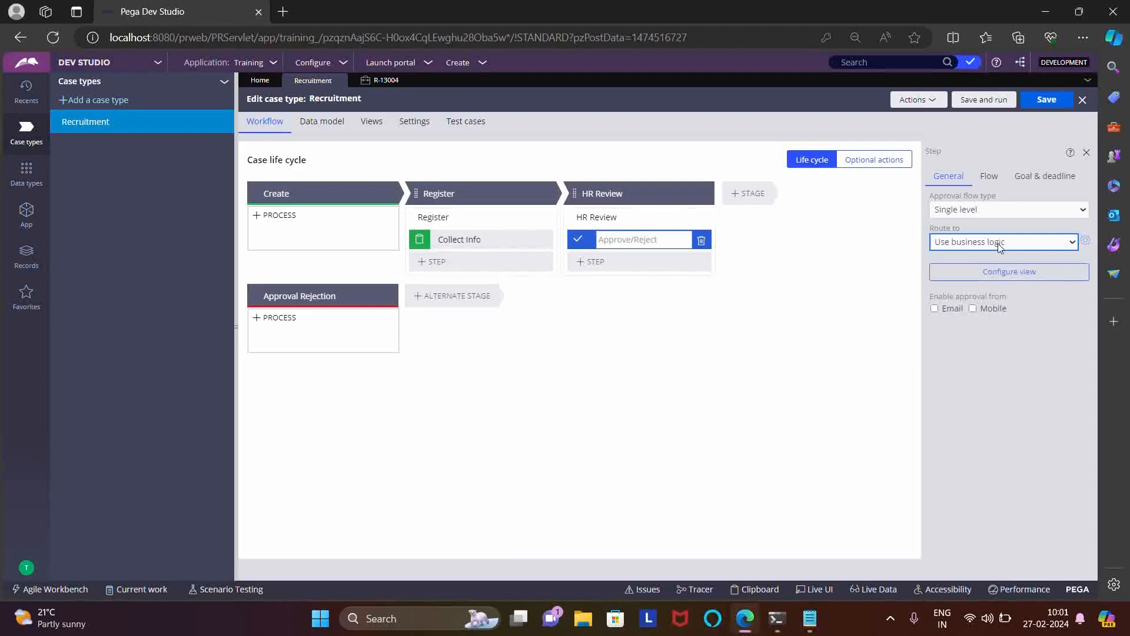
Set the Approve/Reject step's approval flow type to Cascading, with the approval based on Reporting structure
click(983, 210)
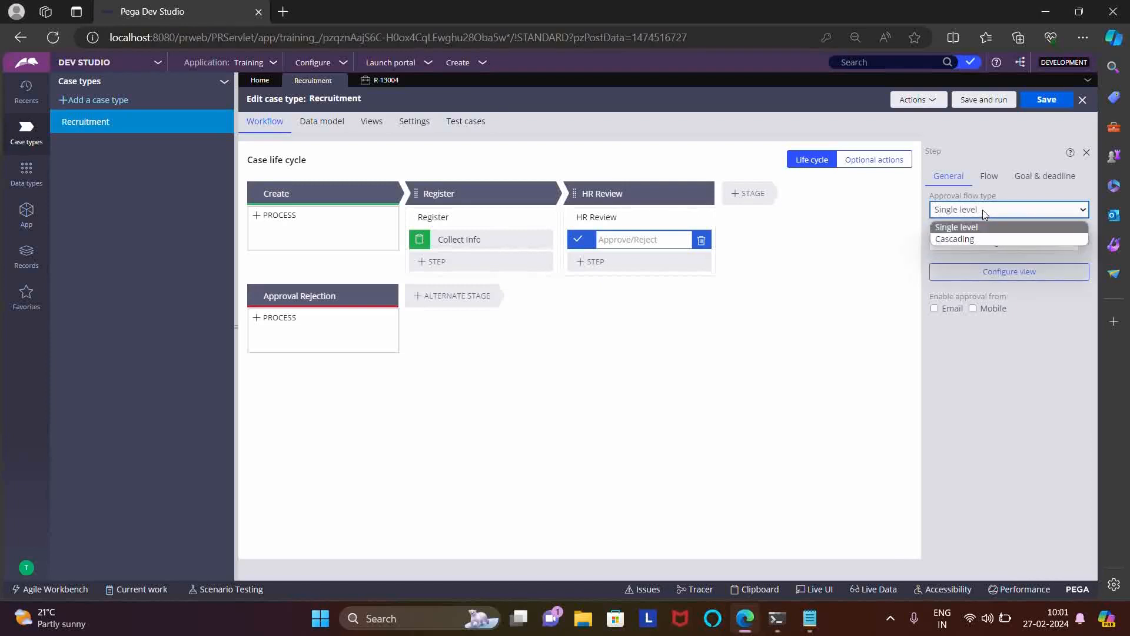
click(970, 242)
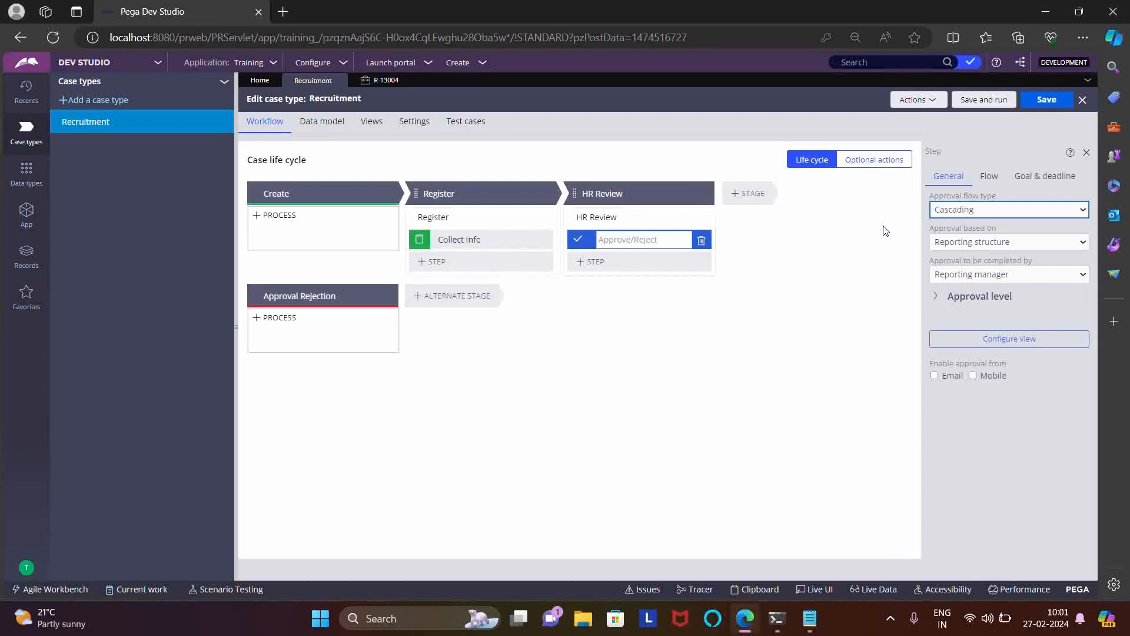
click(980, 242)
click(998, 246)
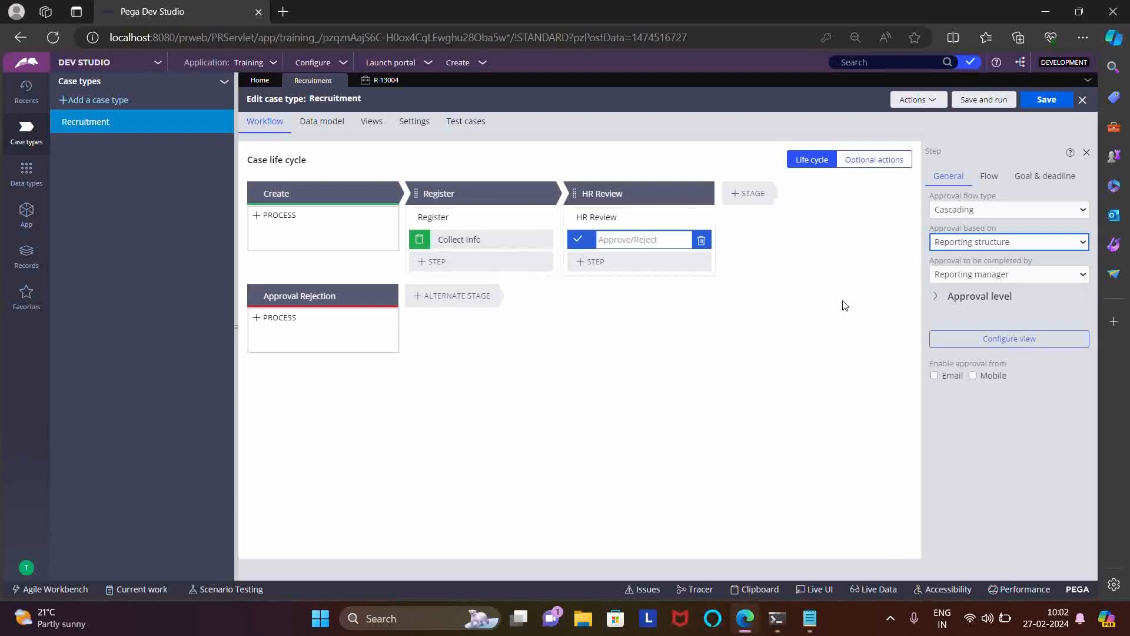
Open the signed-in Training operator's record and examine the Reports to field in its work routing settings
click(26, 566)
click(41, 505)
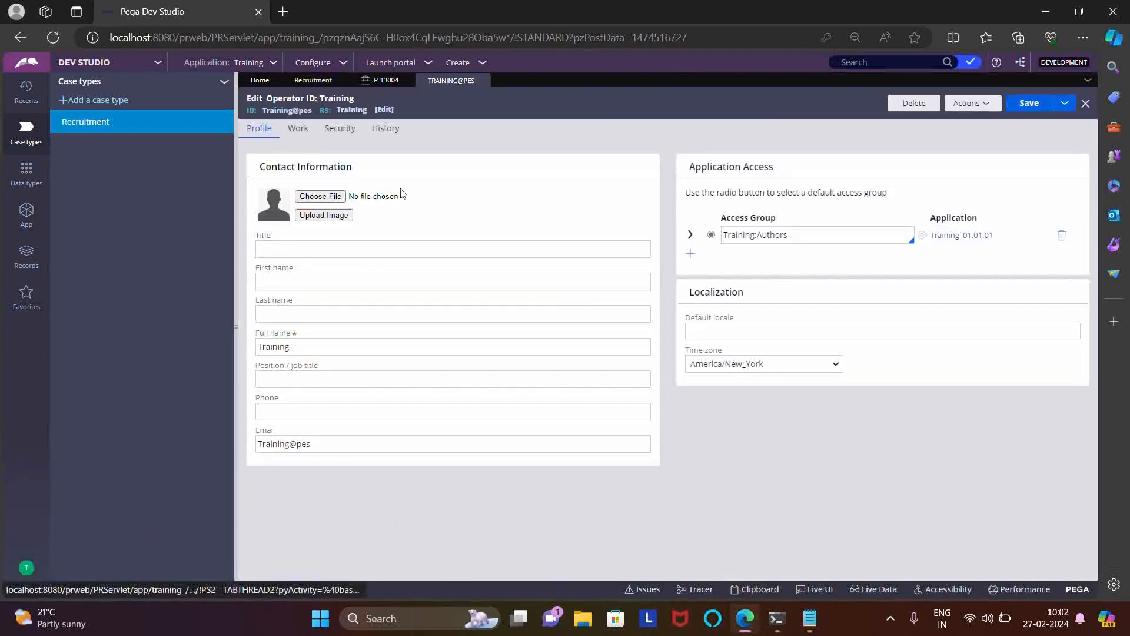
click(298, 129)
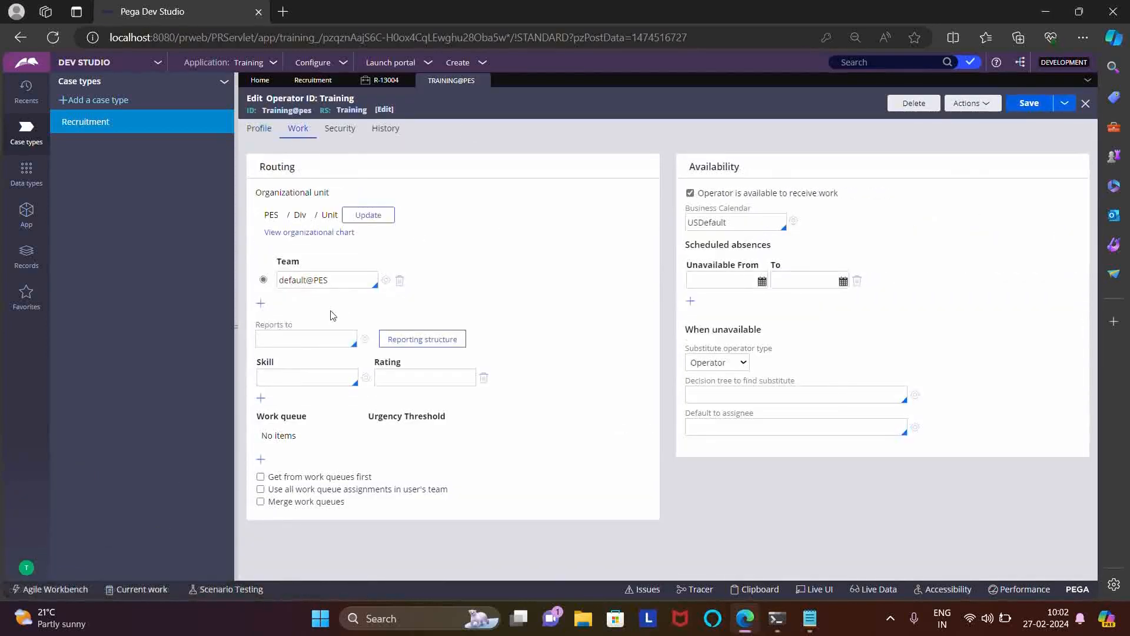
click(289, 337)
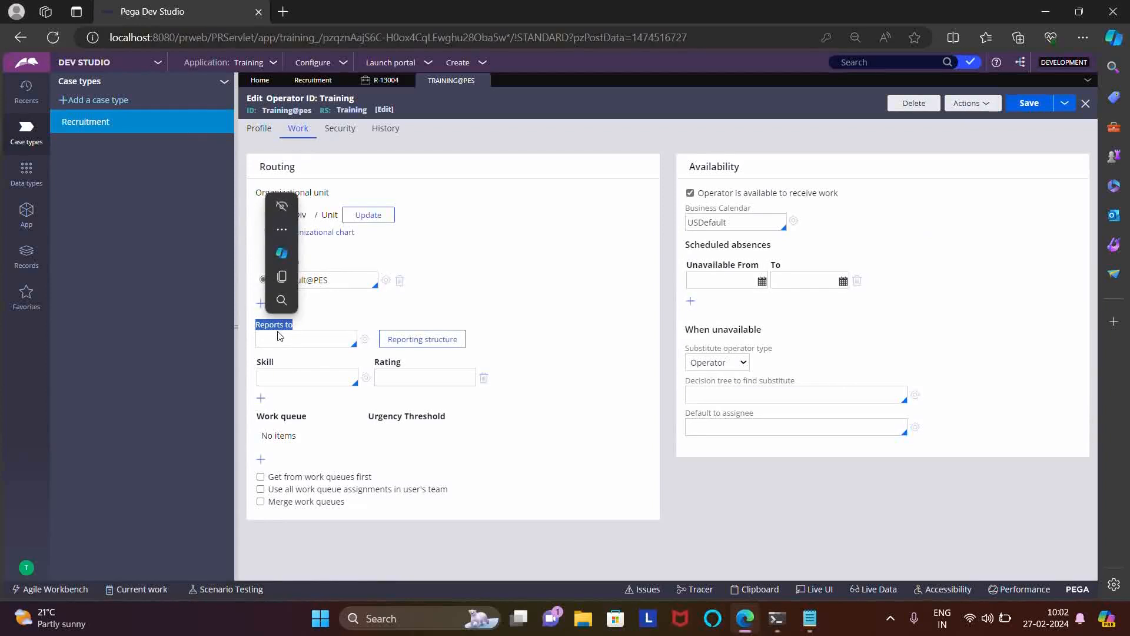
click(307, 334)
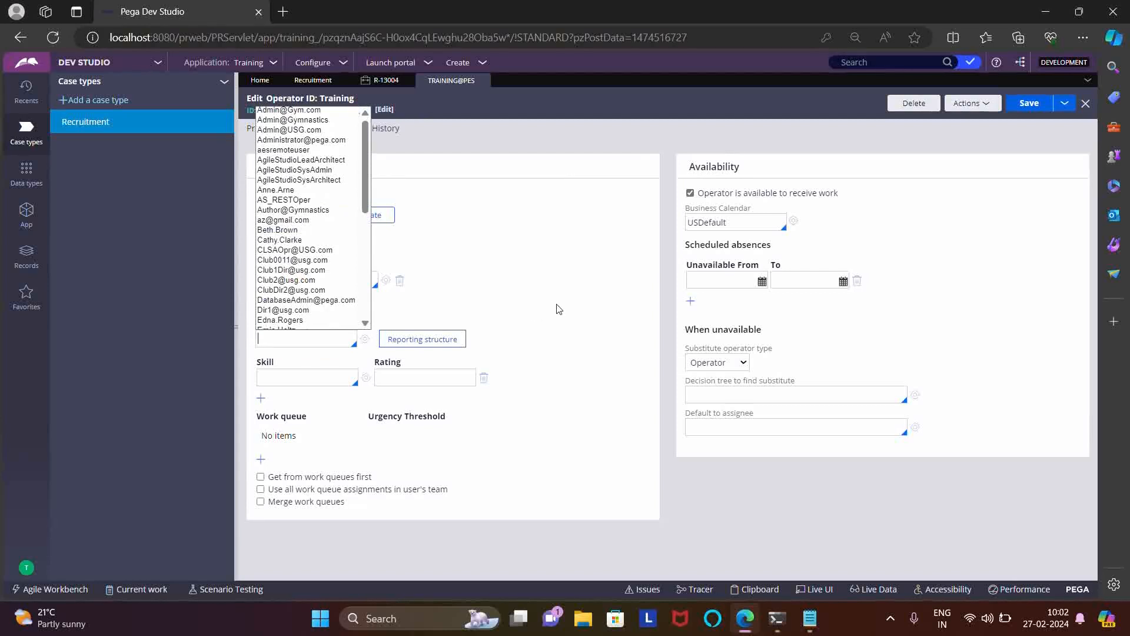
click(477, 309)
drag(294, 326, 257, 333)
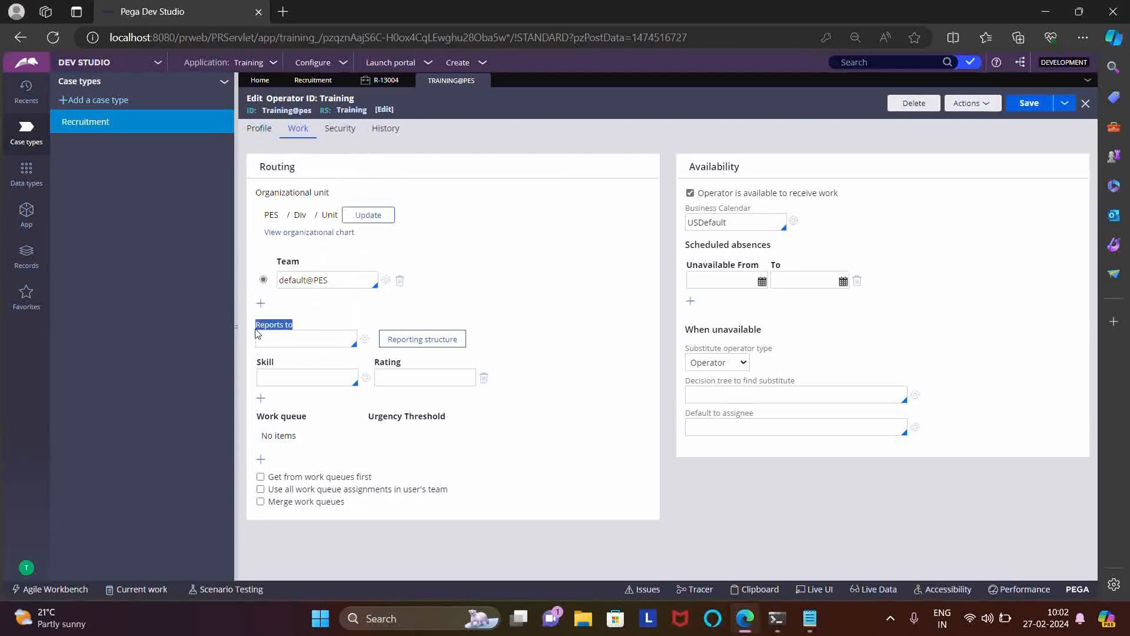
click(290, 340)
drag(256, 330, 294, 327)
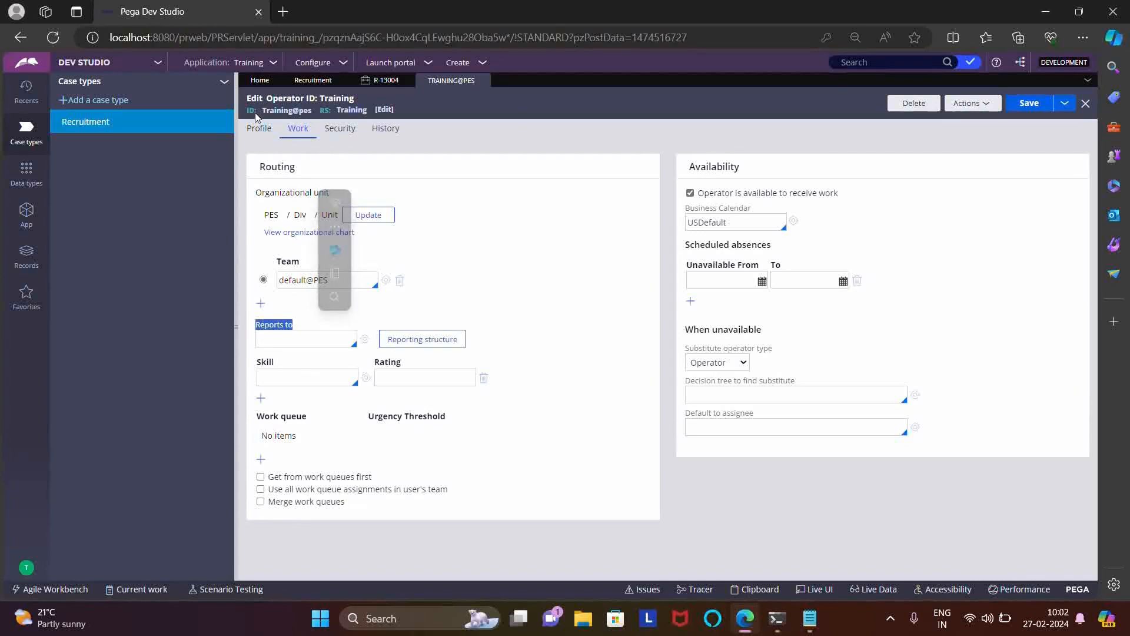
drag(262, 111, 309, 110)
click(292, 339)
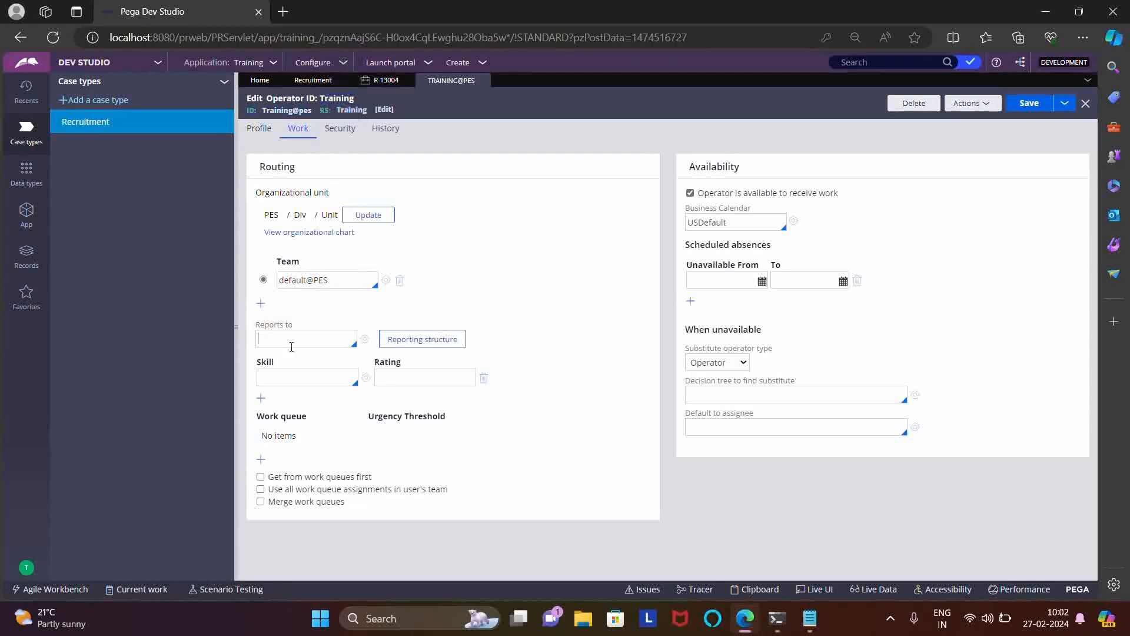
View the Training operator's reporting structure and inspect who the PM Lead System Architect operator reports to
click(428, 345)
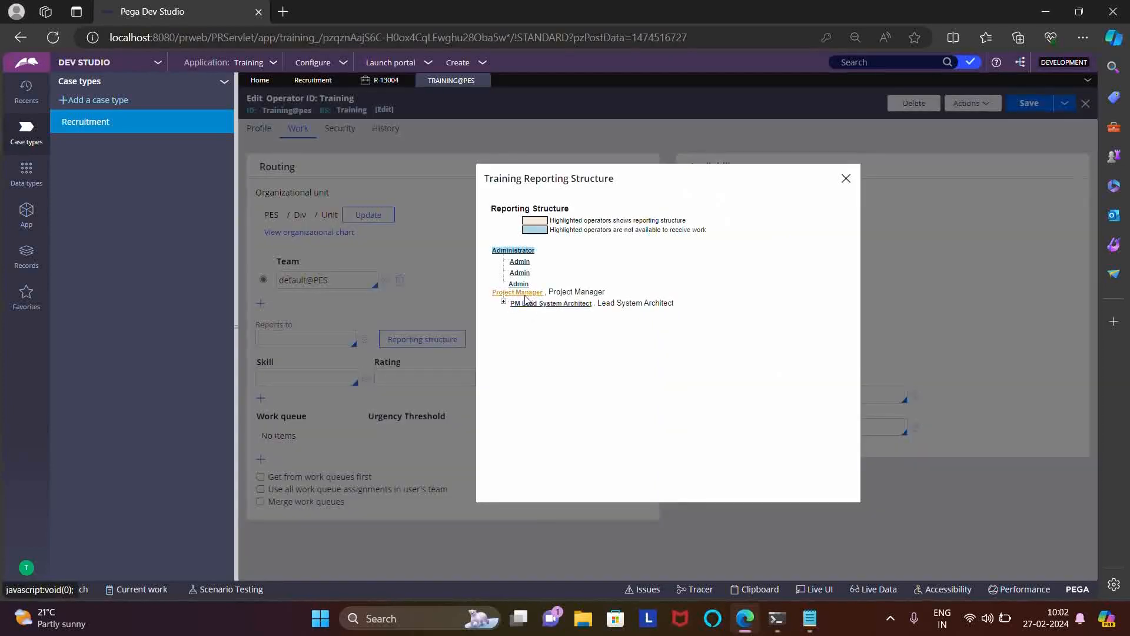
click(555, 304)
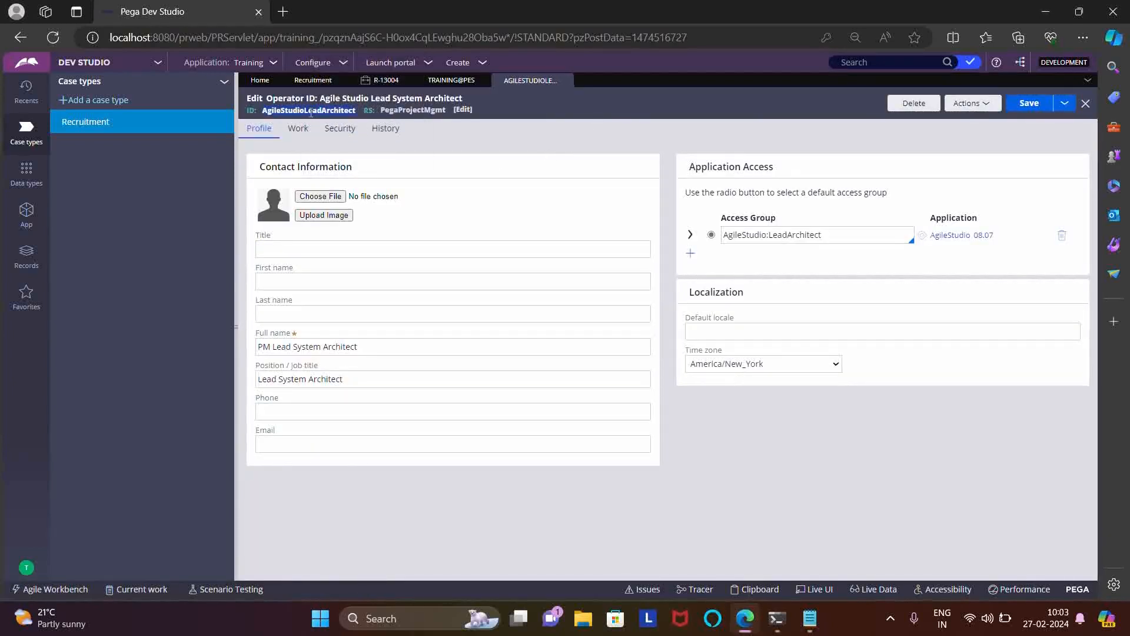
click(301, 133)
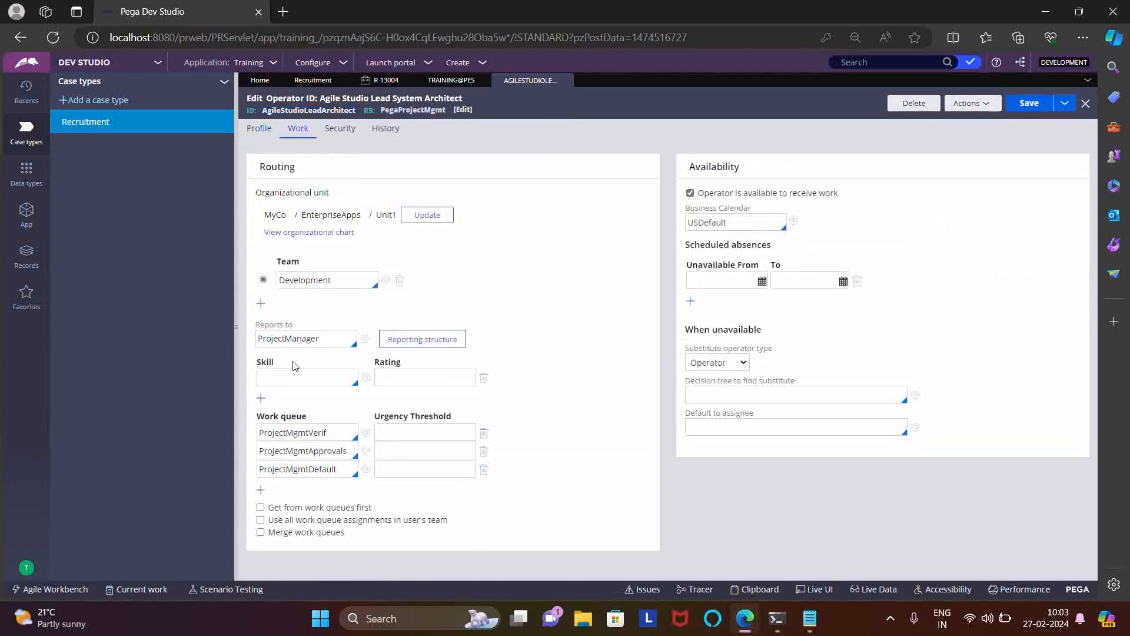
double_click(304, 339)
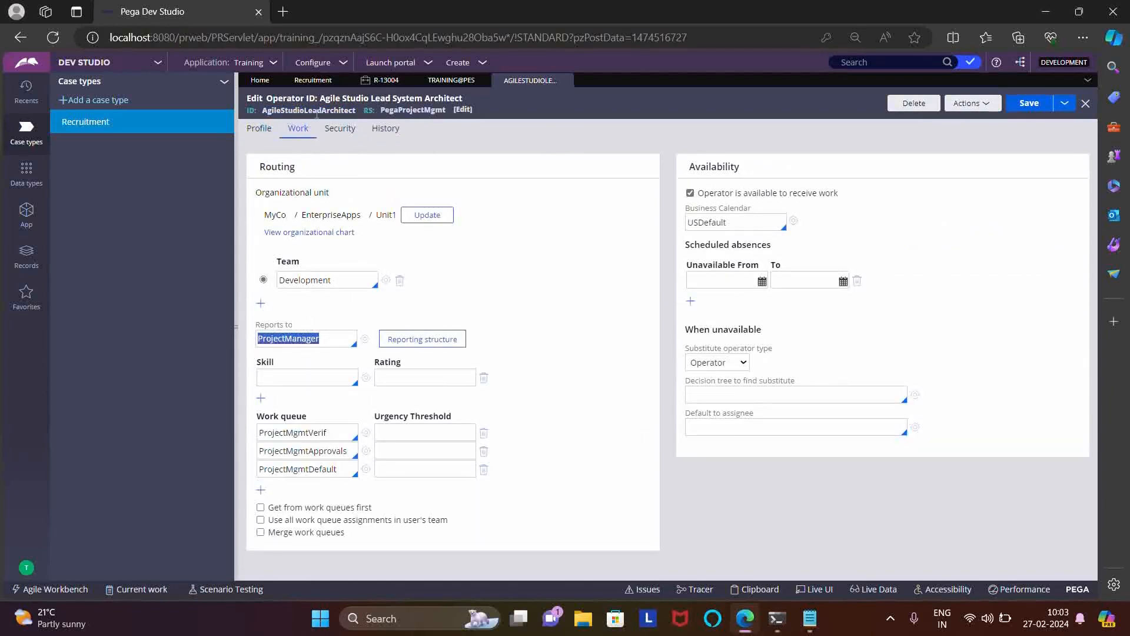
Open the ProjectManager operator record from the Reports to field and close all three operator records to return to Recruitment
click(316, 339)
double_click(316, 339)
click(321, 339)
double_click(326, 339)
click(364, 339)
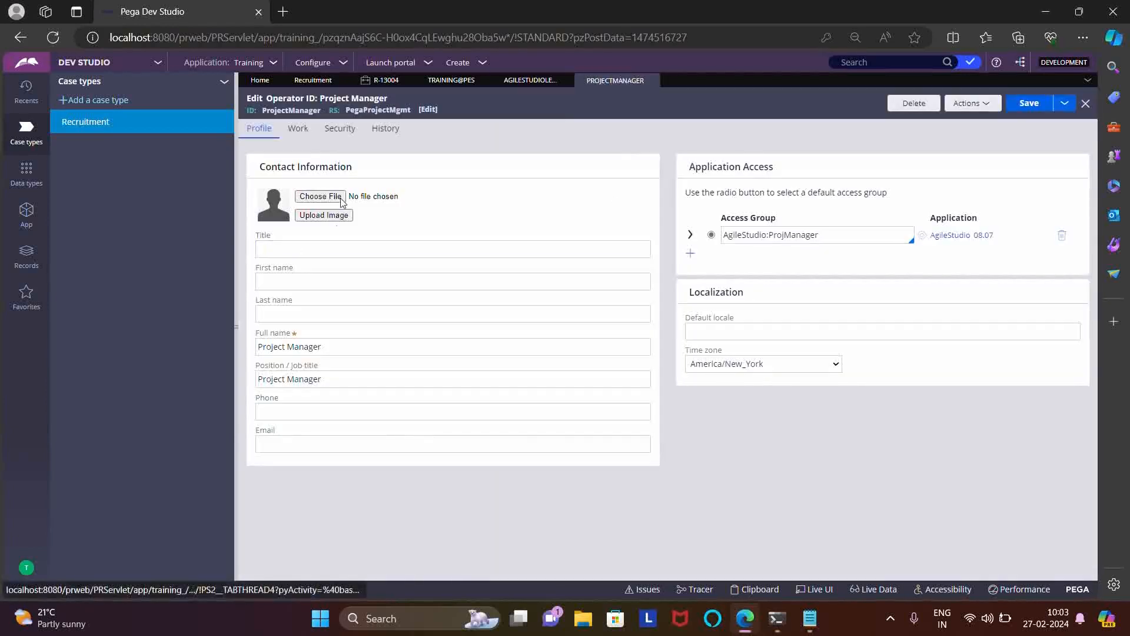
click(652, 82)
click(568, 80)
click(482, 82)
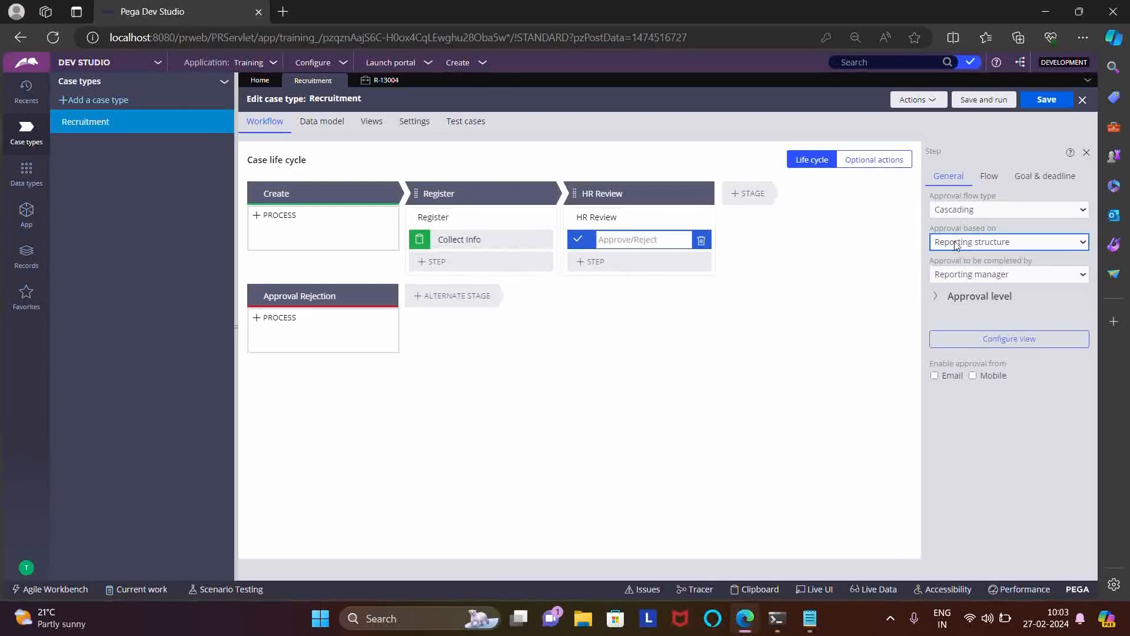
Review the available choices for what the cascading approval is based on and who completes it, keeping Reporting structure and Reporting manager
click(998, 243)
click(1020, 246)
click(1021, 245)
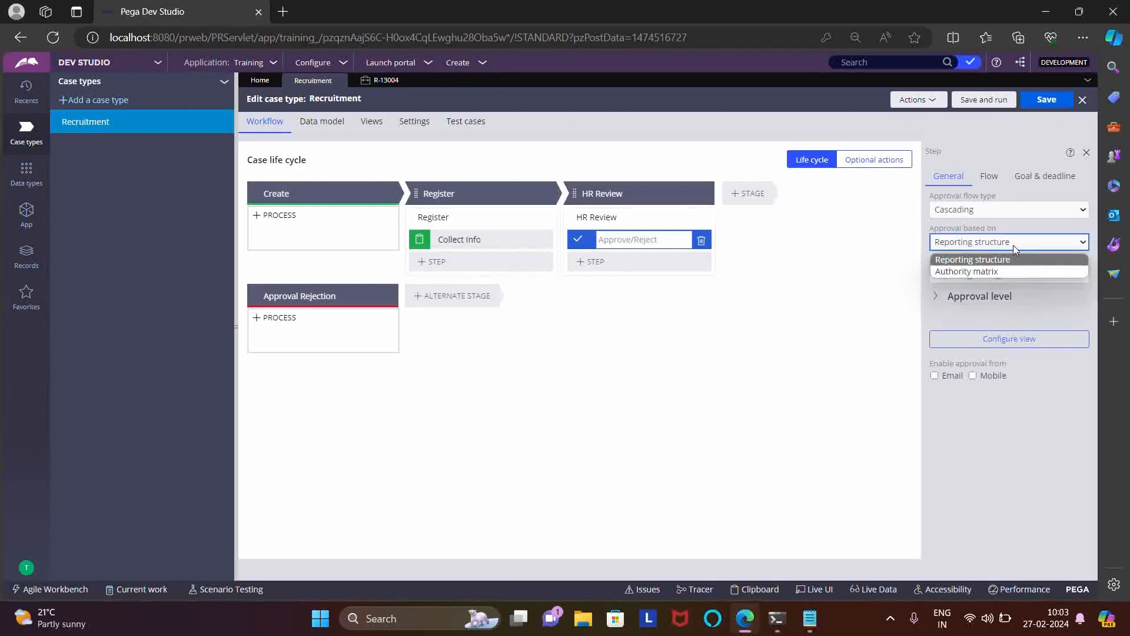
click(853, 253)
click(977, 278)
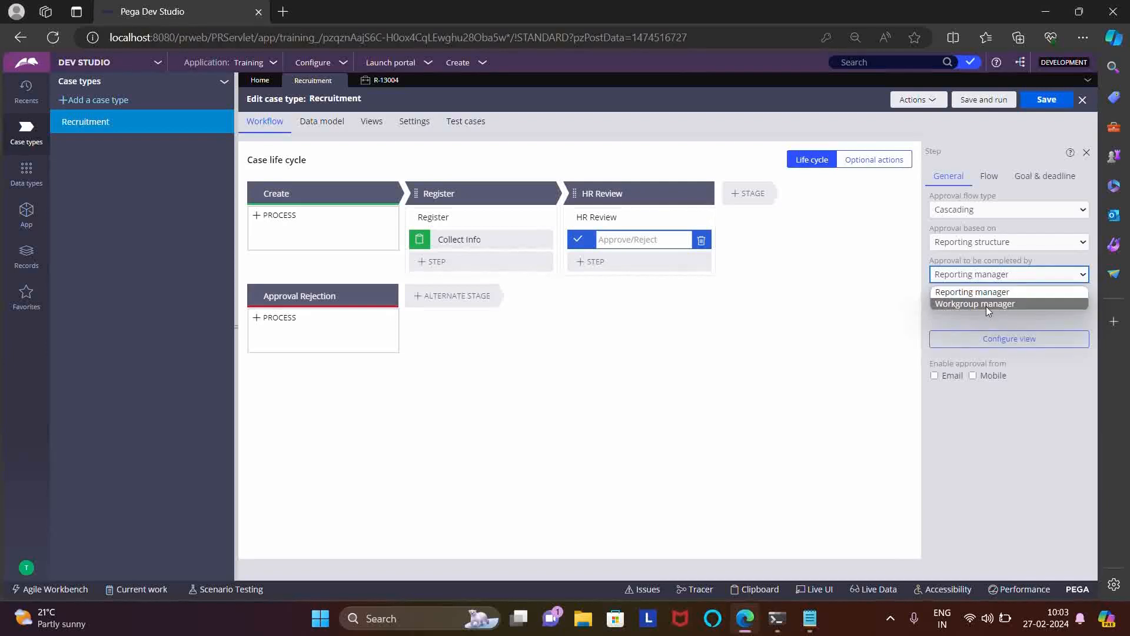
click(790, 327)
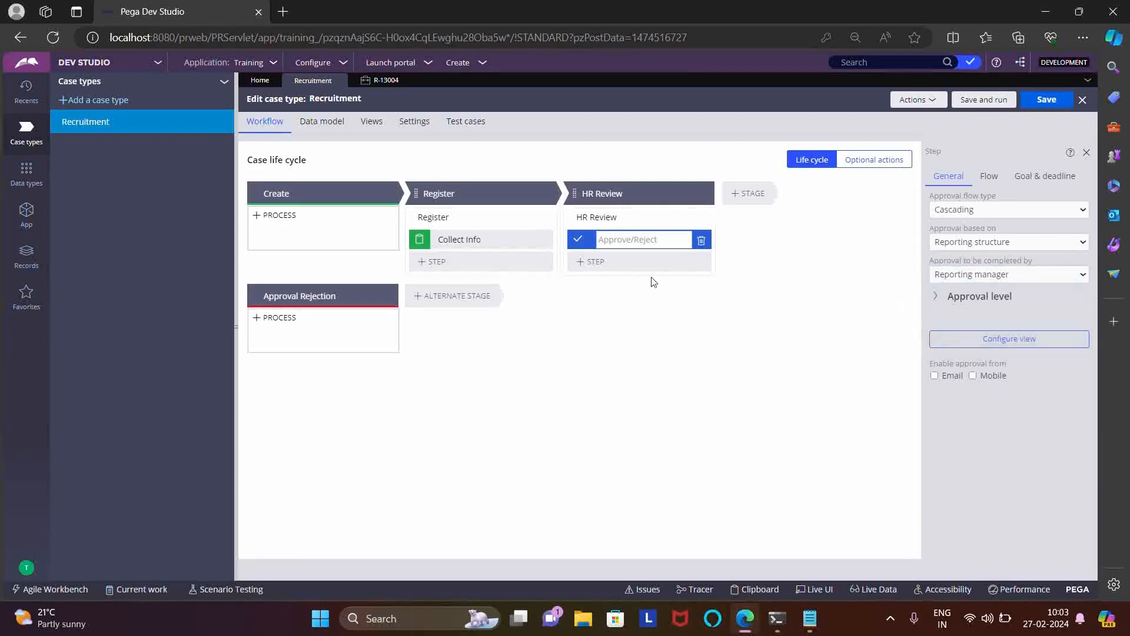
Open the default@PES work group record from the Organization records and examine its Manager field
click(26, 256)
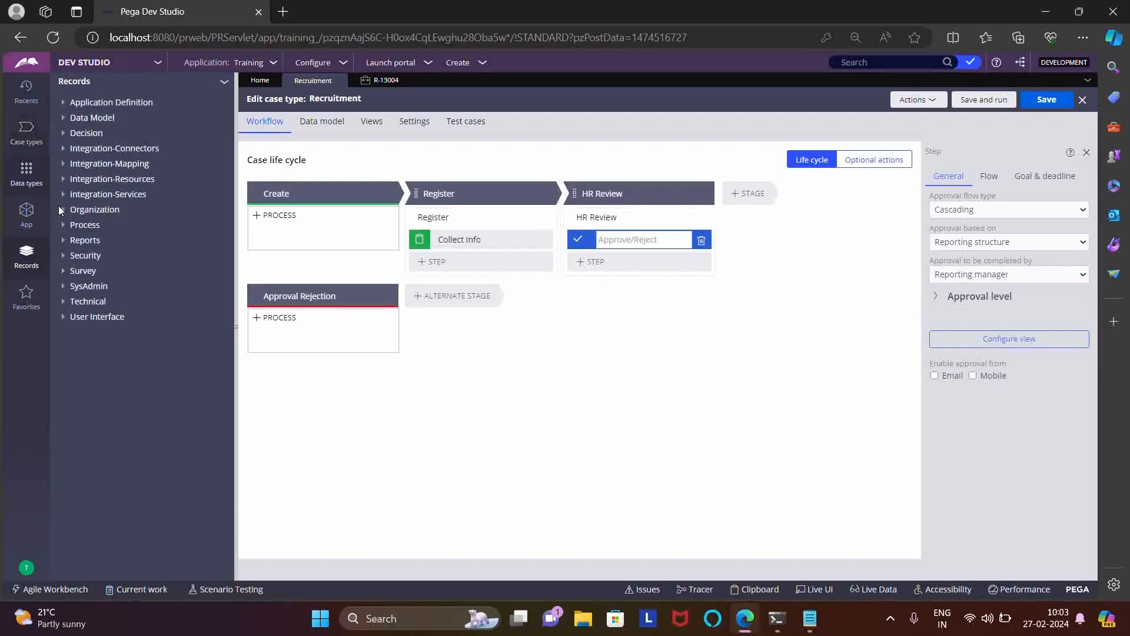
click(67, 229)
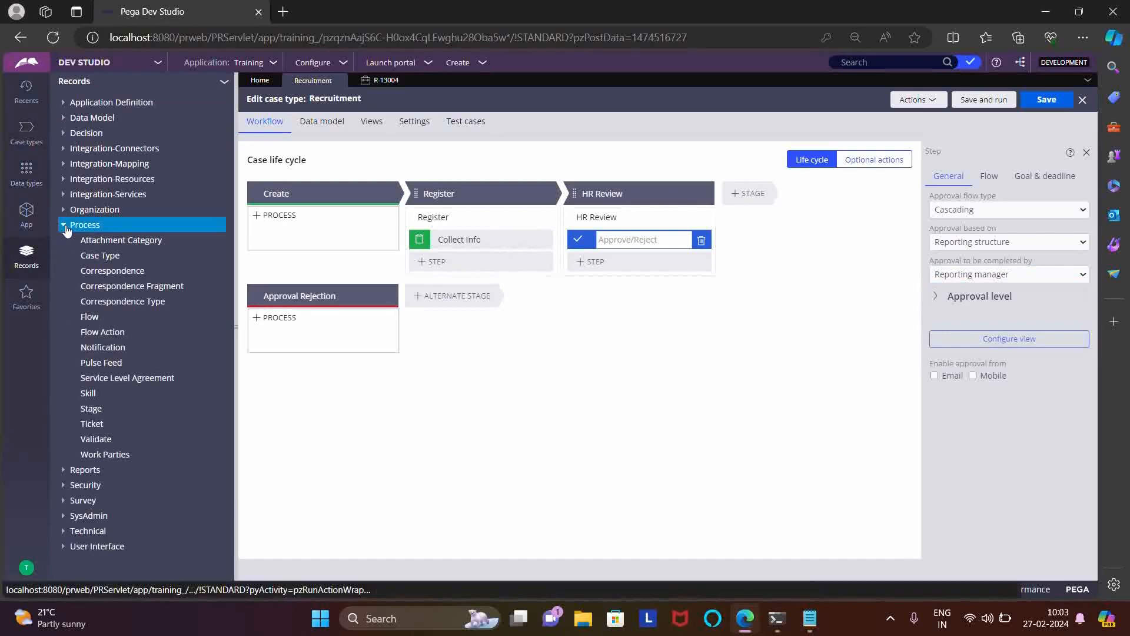
click(65, 224)
click(63, 210)
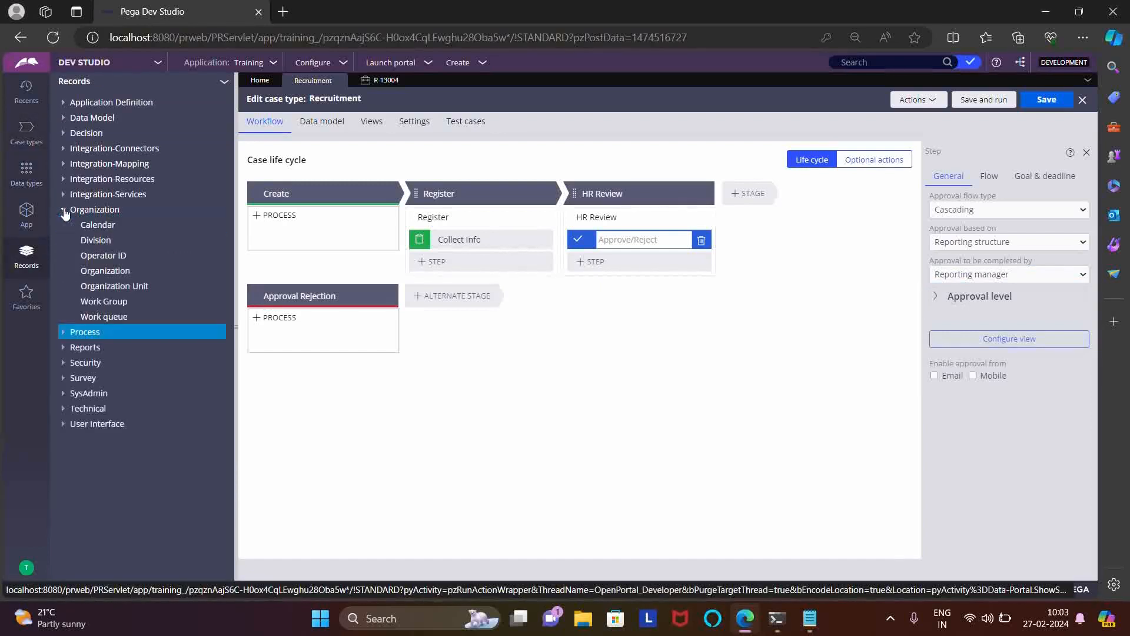
click(106, 301)
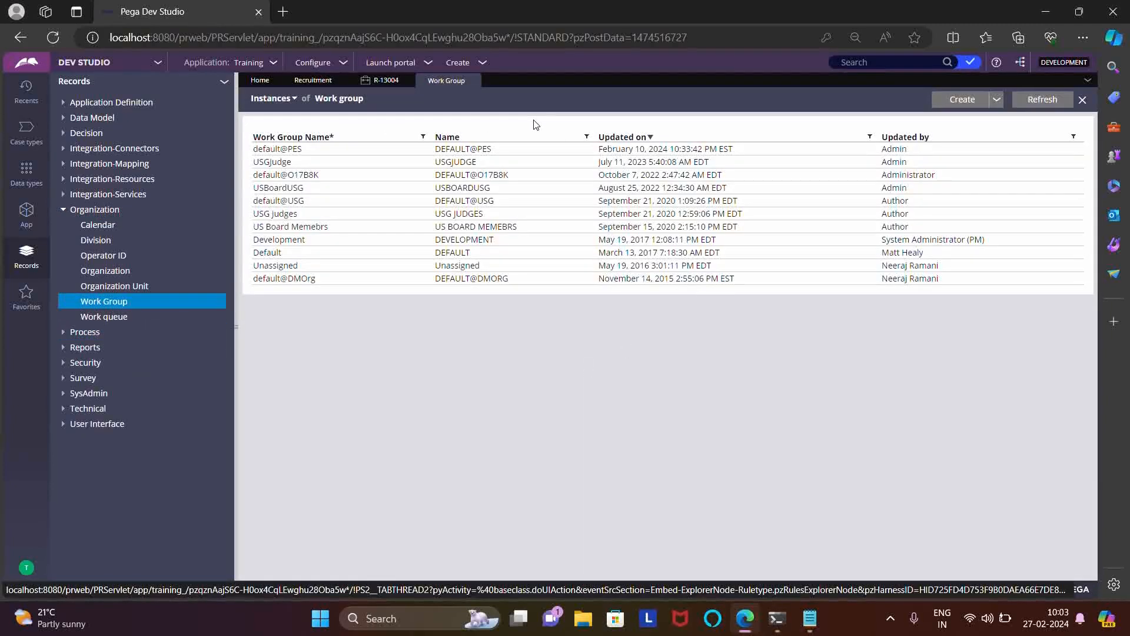
click(468, 151)
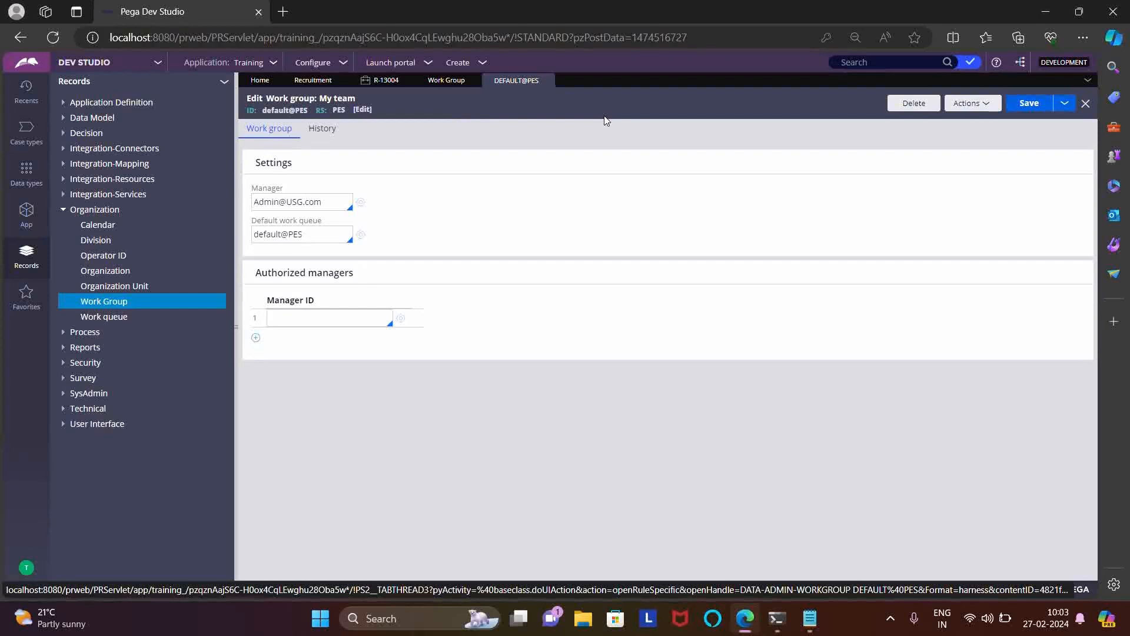
double_click(307, 203)
click(308, 203)
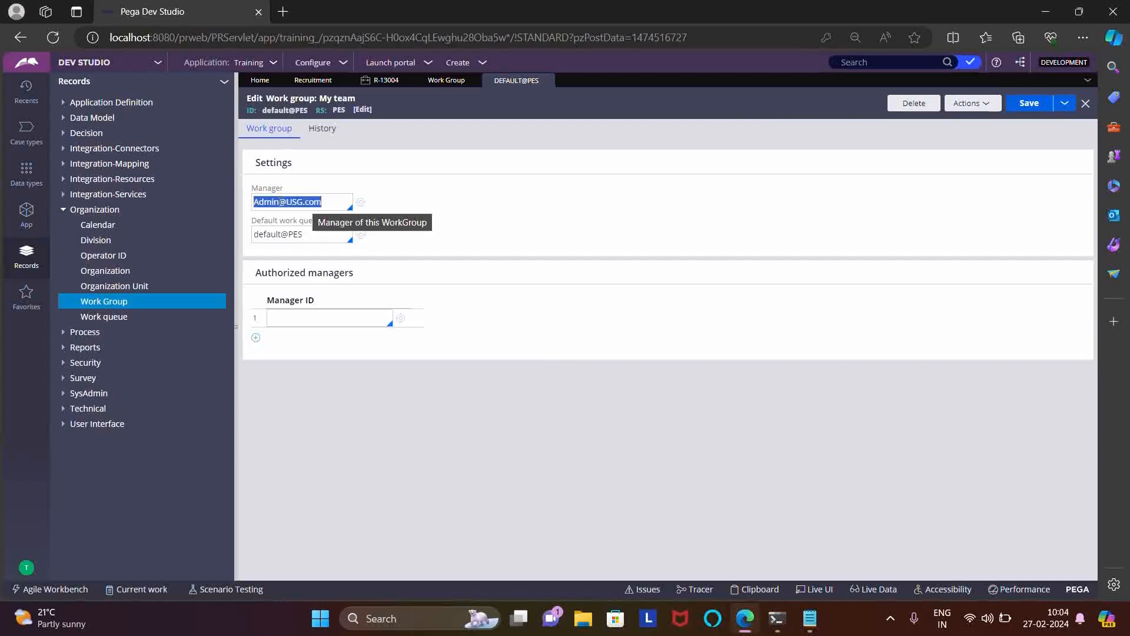
Return to Recruitment and review who can complete the cascading approval, keeping Reporting manager
click(313, 80)
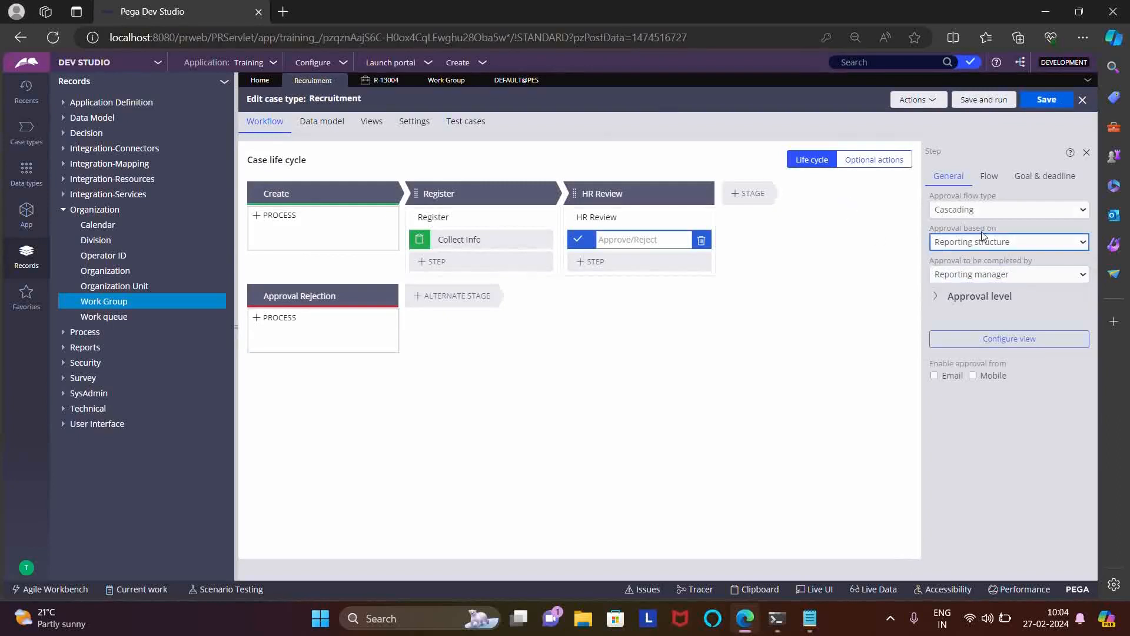
click(986, 275)
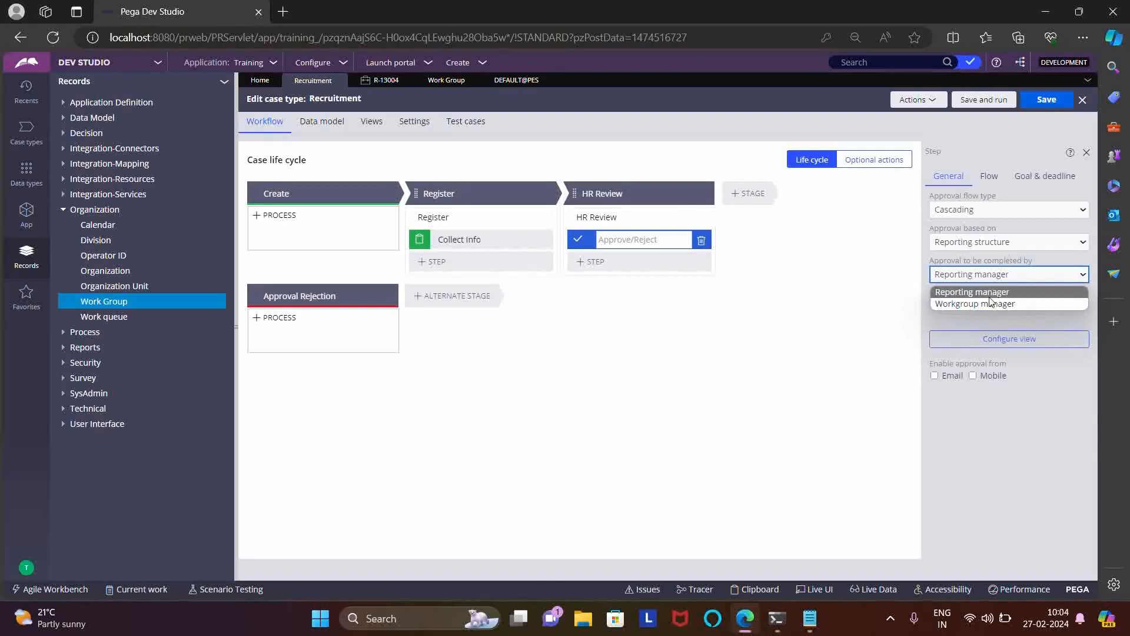
click(994, 293)
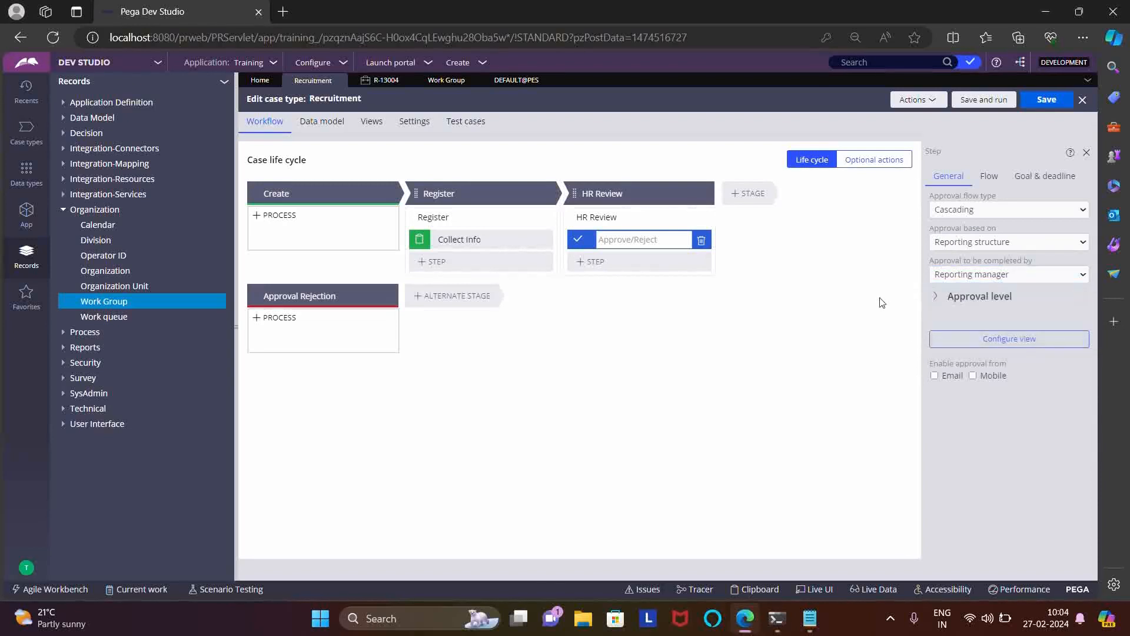
Base the cascading approval on Authority matrix and examine its decision table, page list and approver property fields
click(995, 242)
click(977, 269)
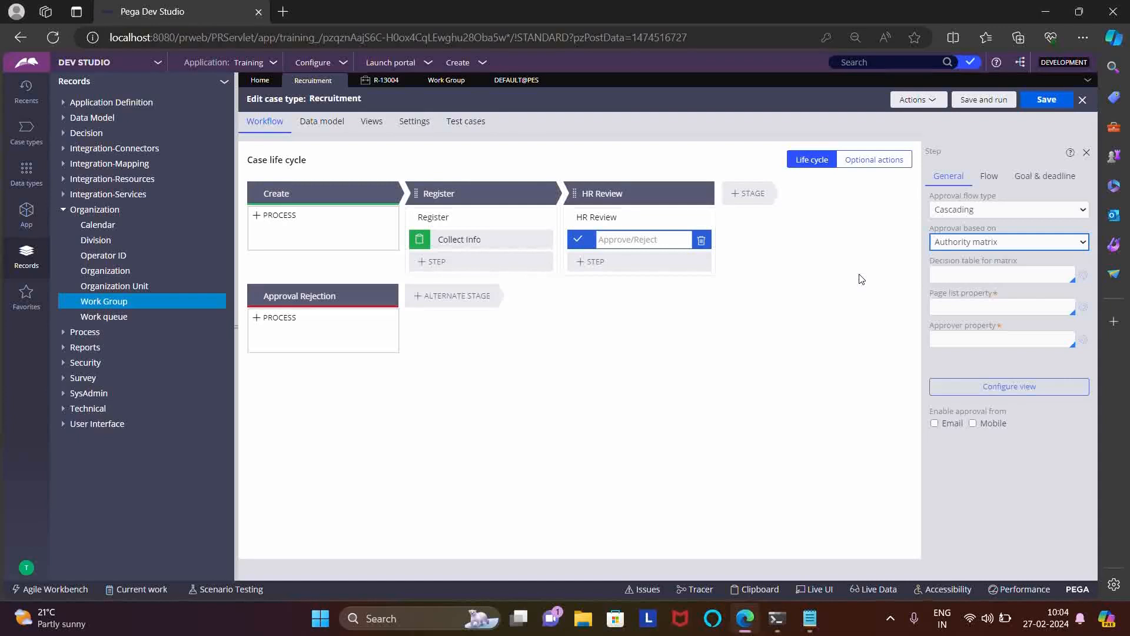
click(1004, 305)
click(1000, 340)
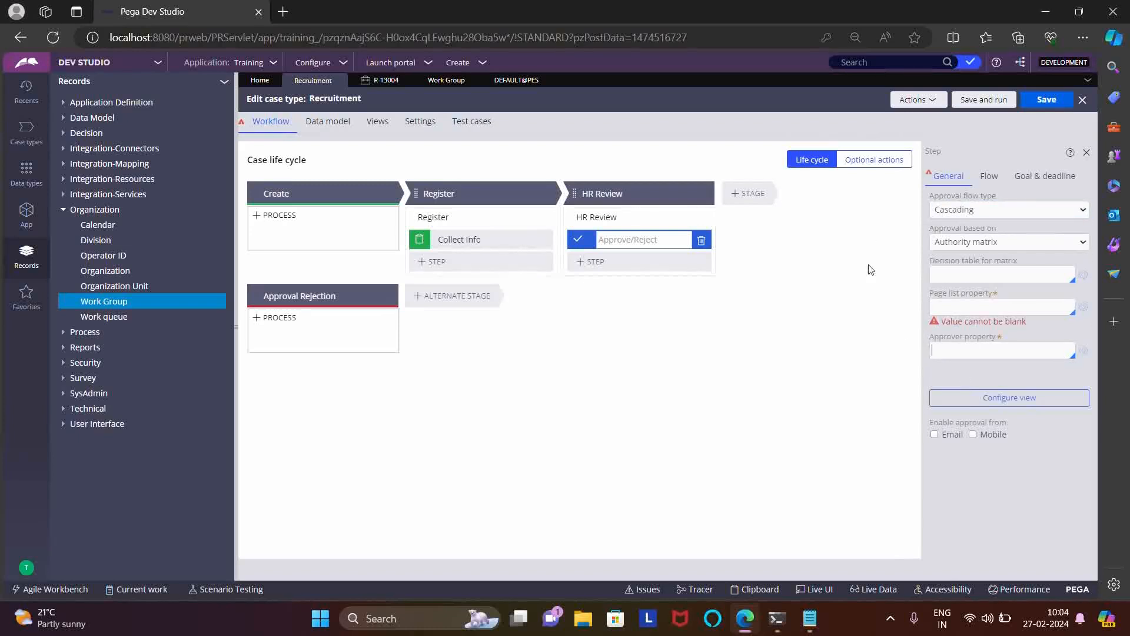
click(813, 289)
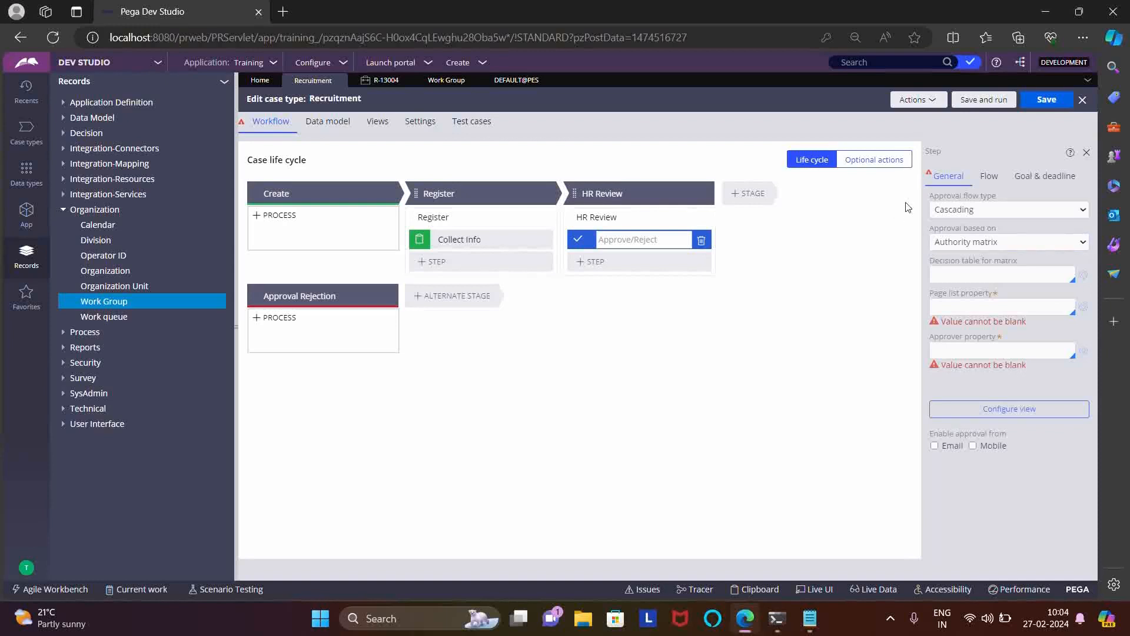
click(980, 210)
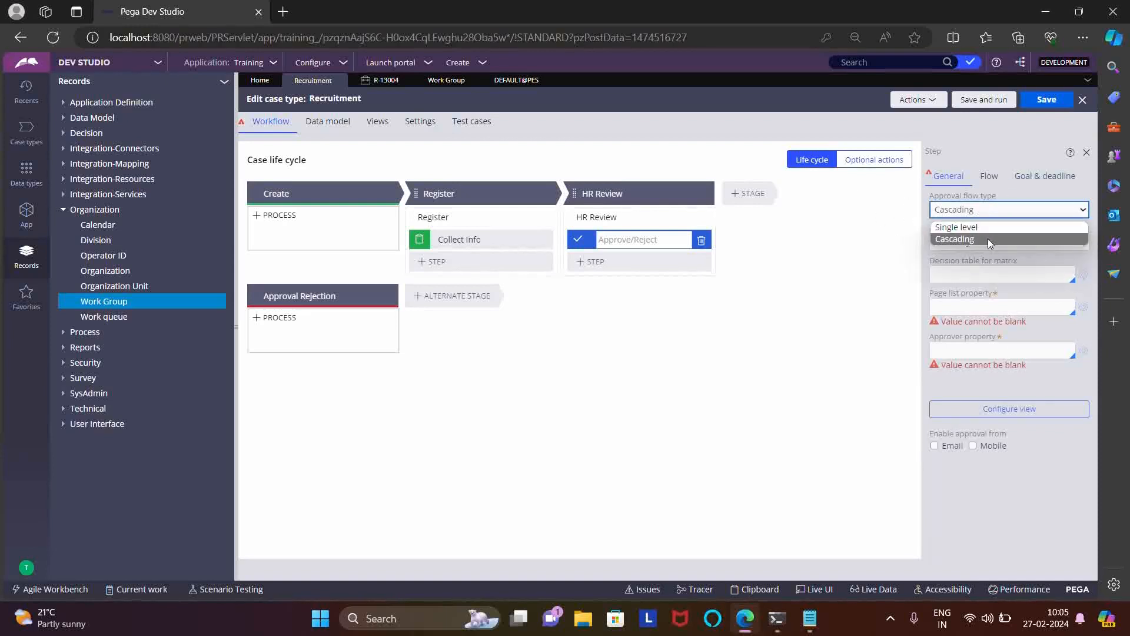
click(987, 239)
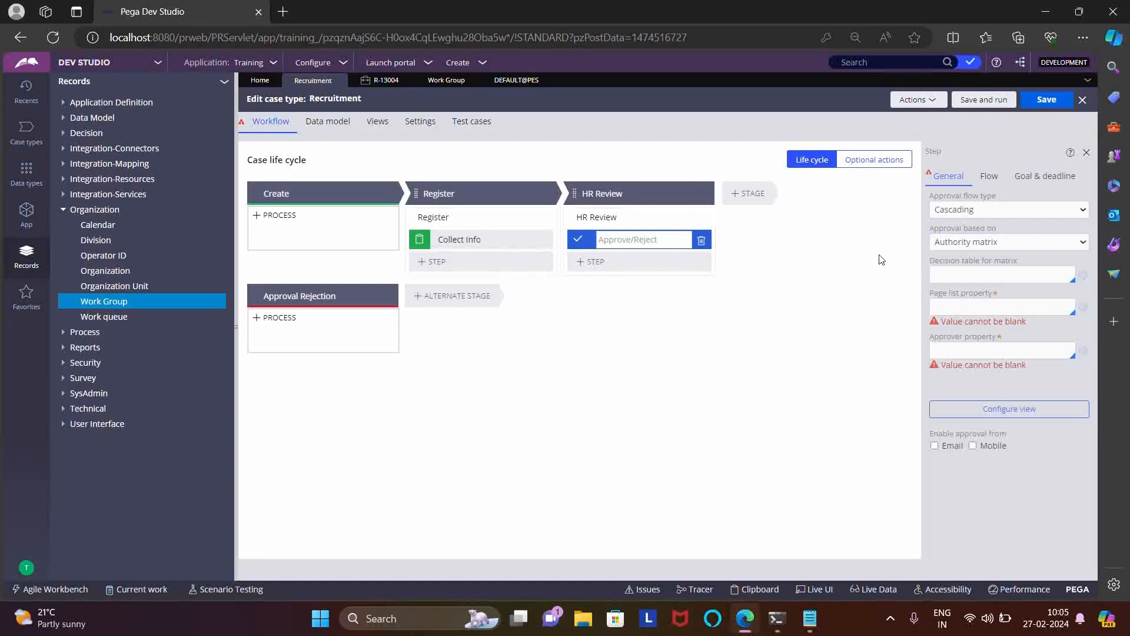
Set the approval flow type to Single level and route it to a Specific user
click(972, 210)
click(972, 229)
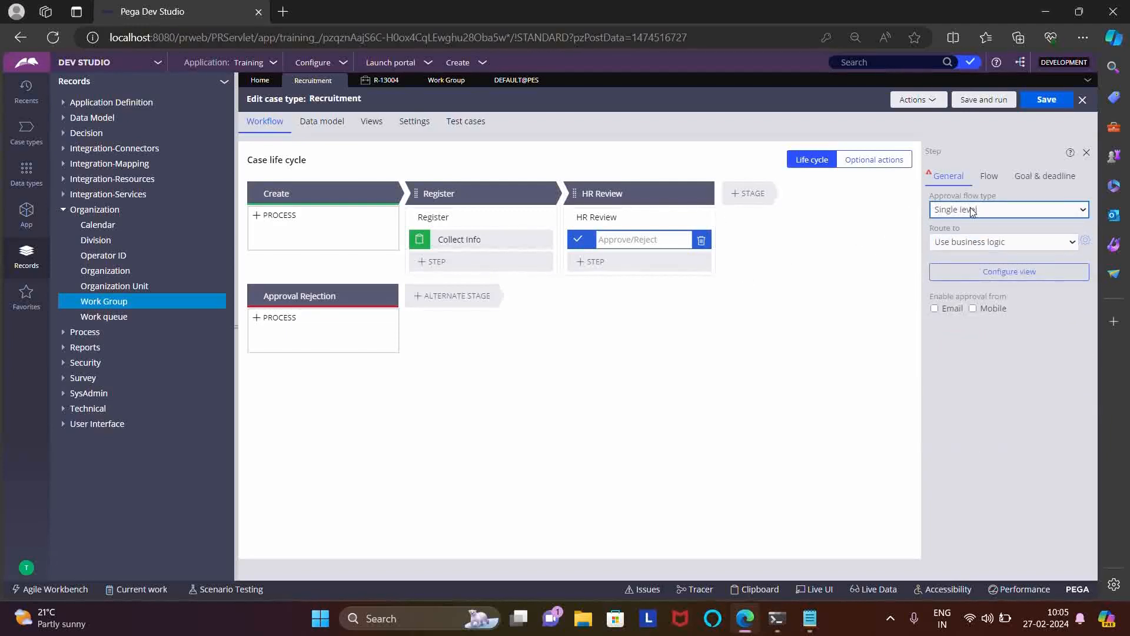
click(964, 241)
click(959, 260)
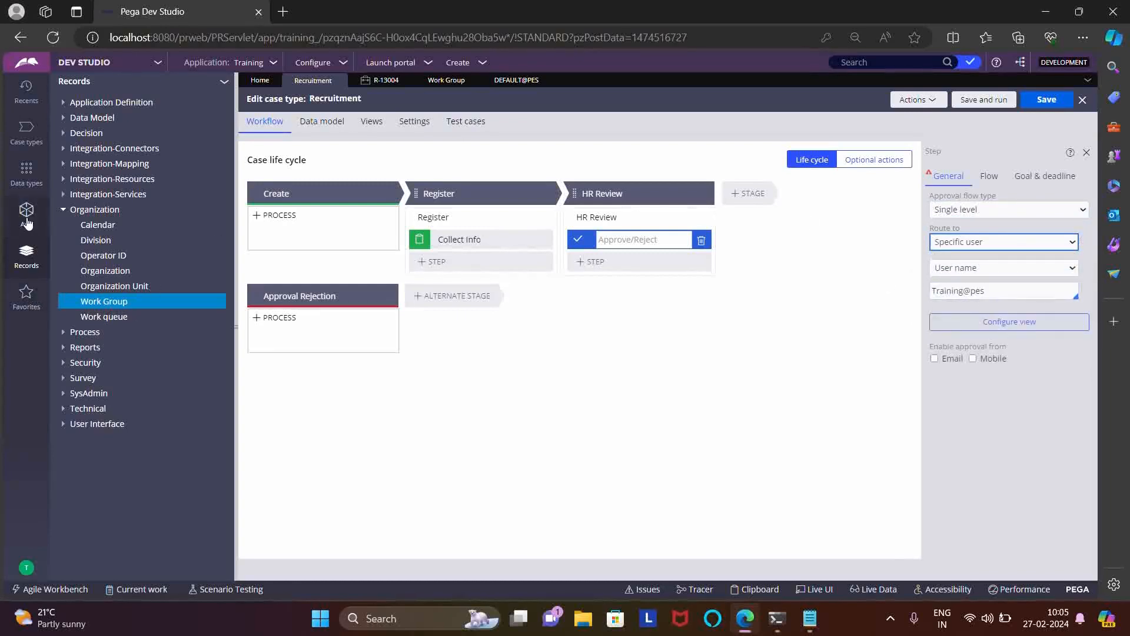
Open the HR operator's record and examine its operator ID and access group
click(109, 258)
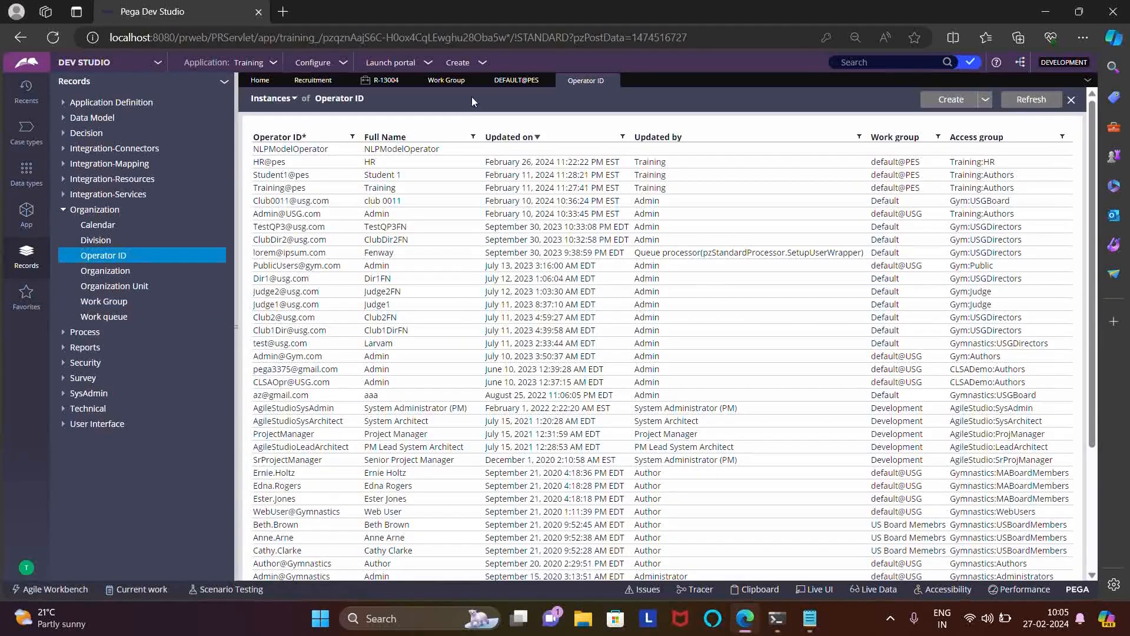
click(264, 165)
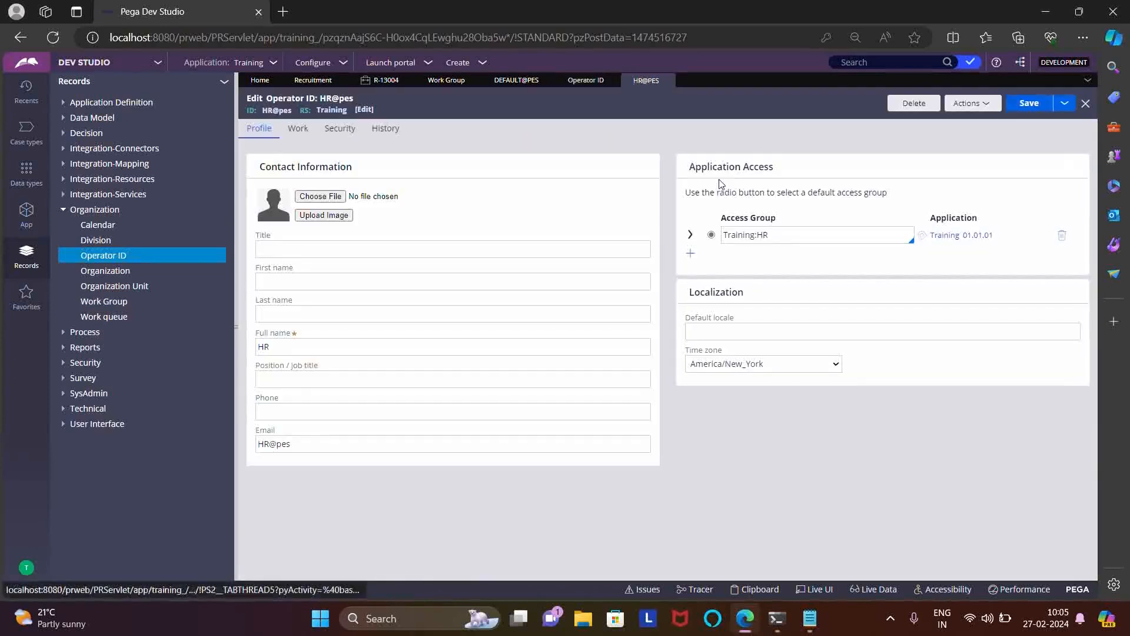
double_click(277, 110)
click(540, 117)
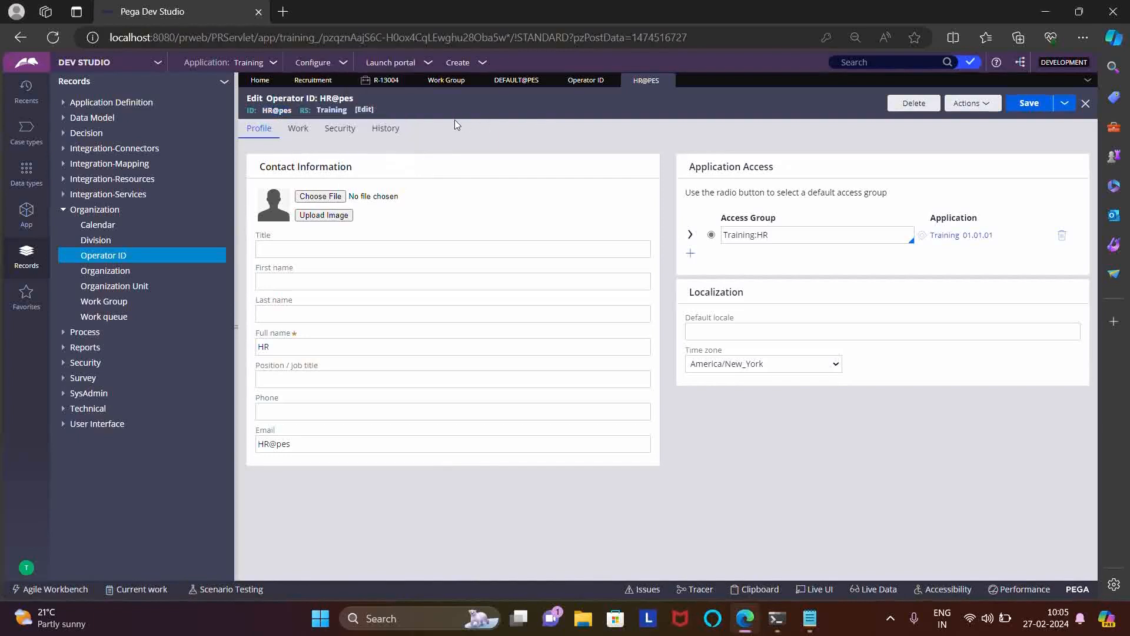
double_click(759, 235)
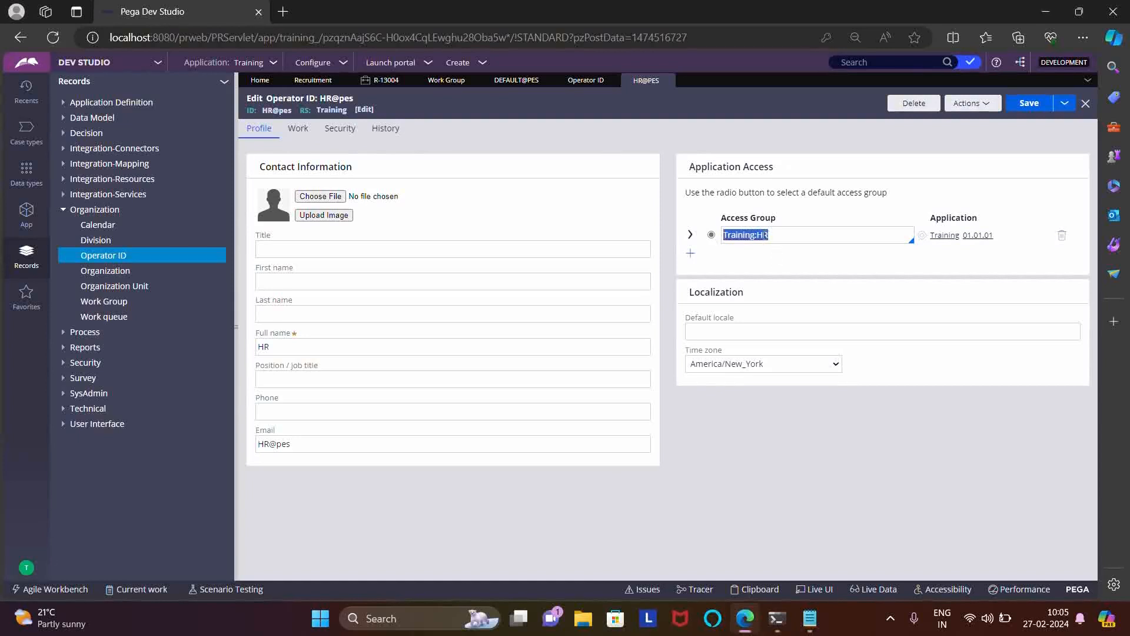
double_click(764, 235)
triple_click(762, 235)
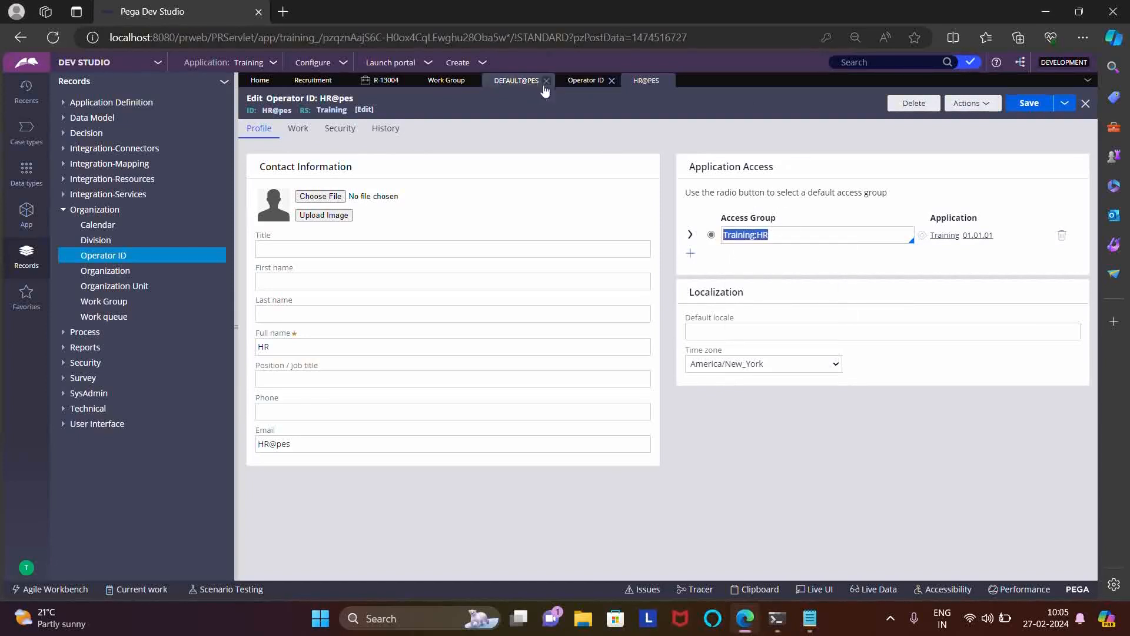
Copy the HR operator's ID into the user name field of the approval step in Recruitment
drag(262, 111, 294, 113)
key(ctrl+c)
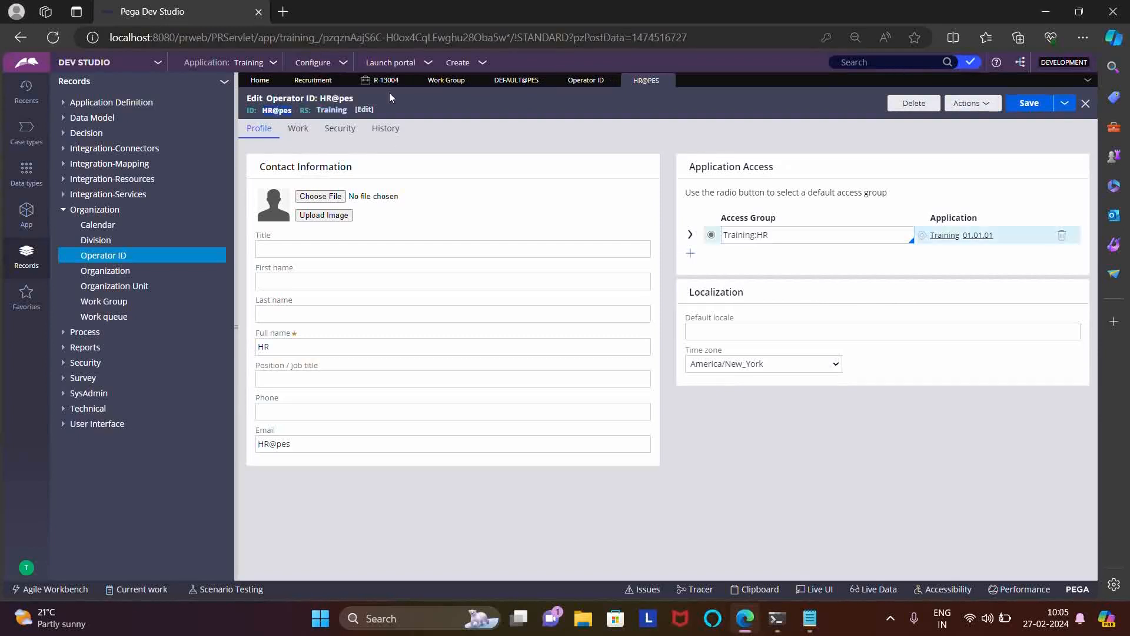
click(313, 80)
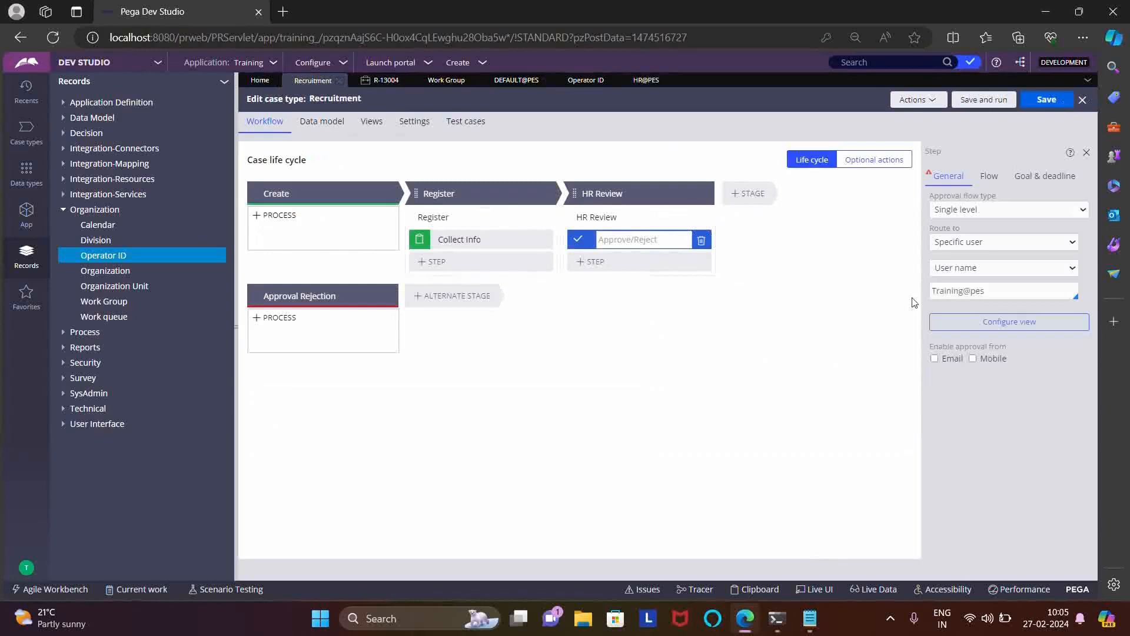
triple_click(961, 290)
key(ctrl+v)
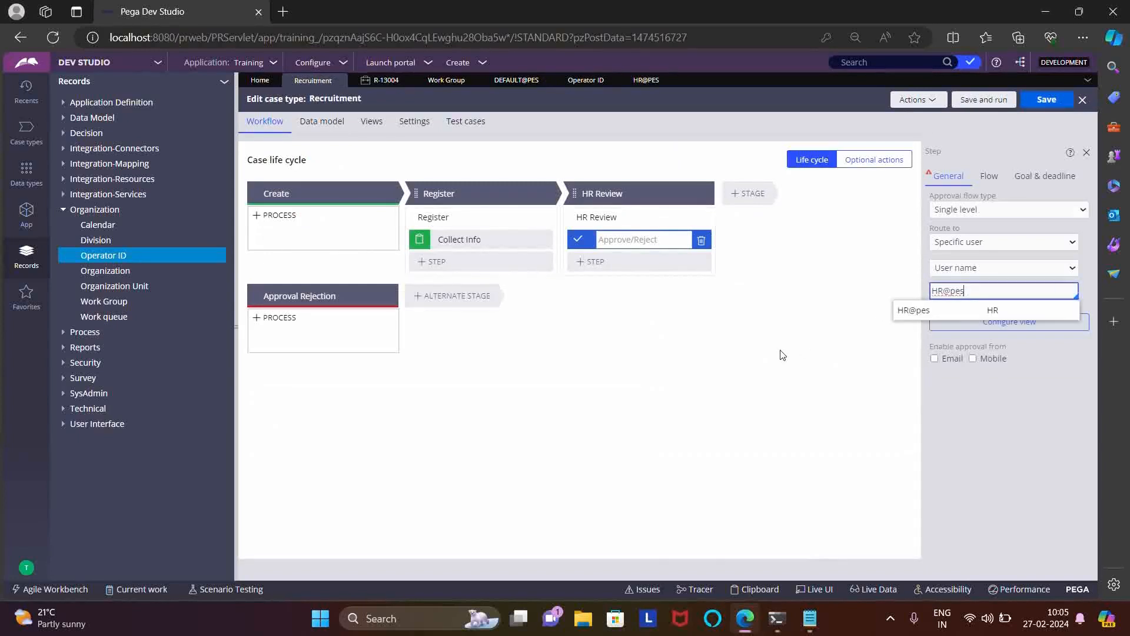
click(993, 292)
click(879, 331)
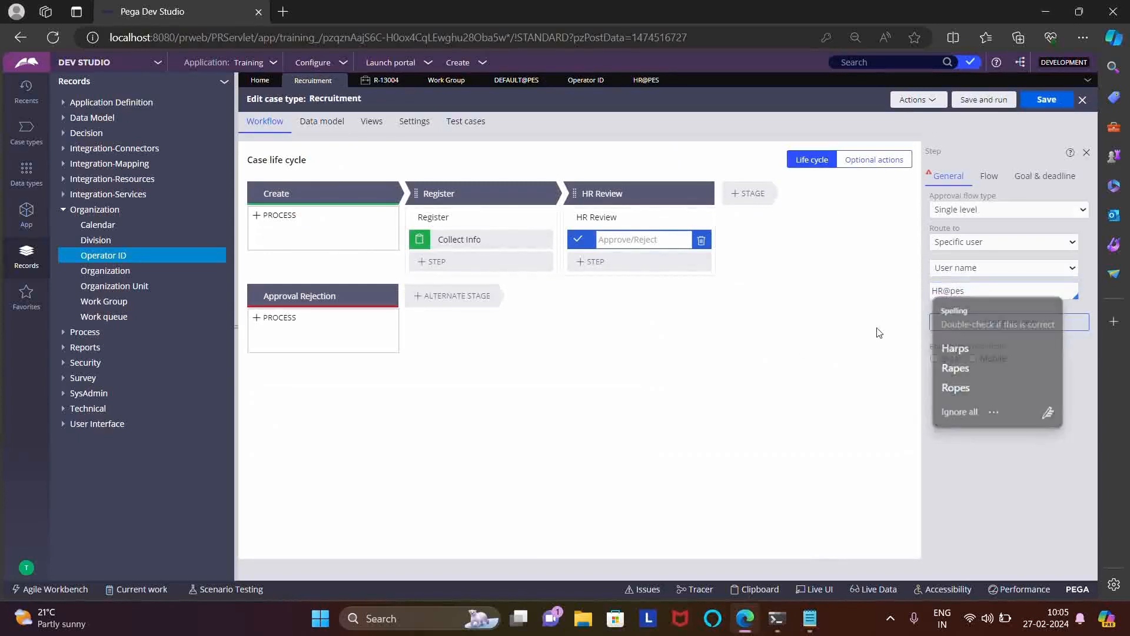
Name the HR Review approval step "Approve Application" and save the Recruitment case type
click(620, 243)
text(A)
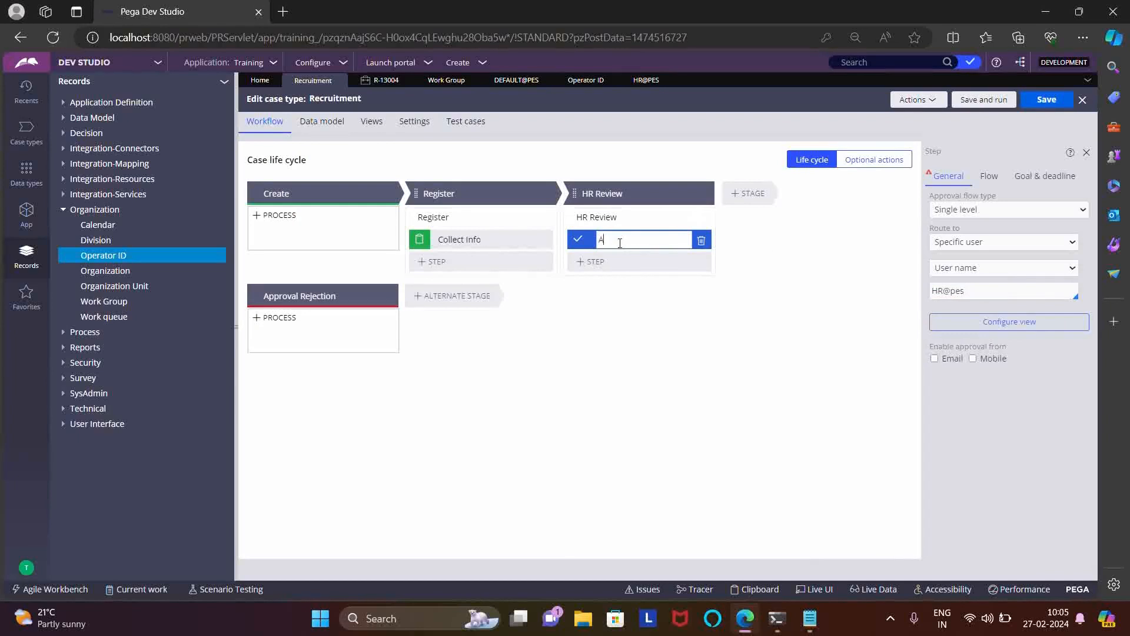
text(pprove S)
text(pplication)
click(755, 313)
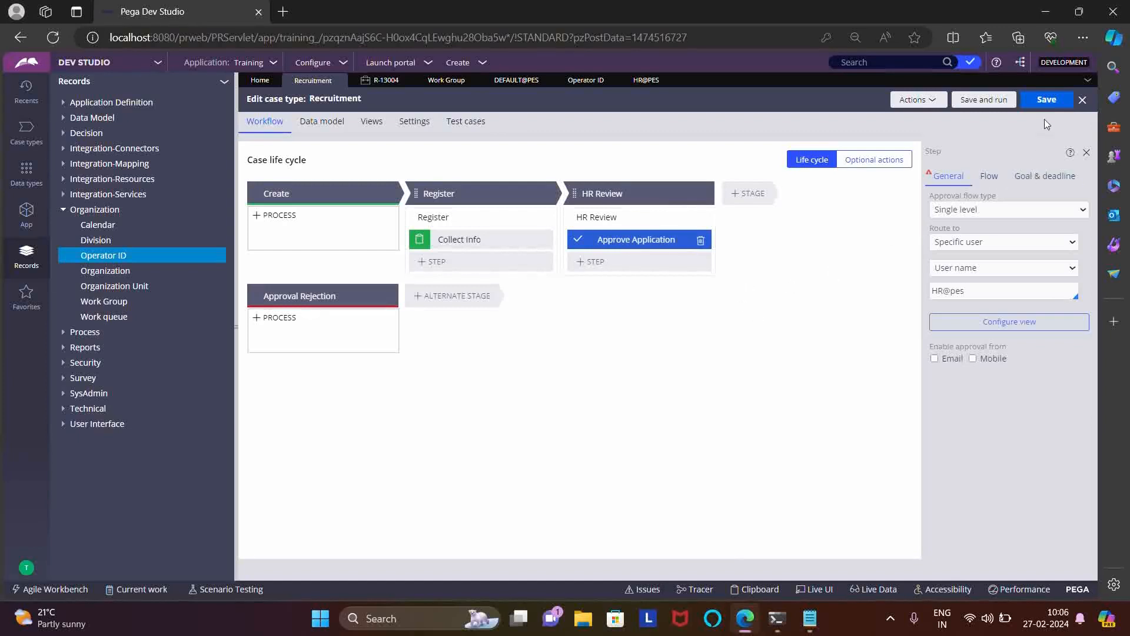
click(1046, 100)
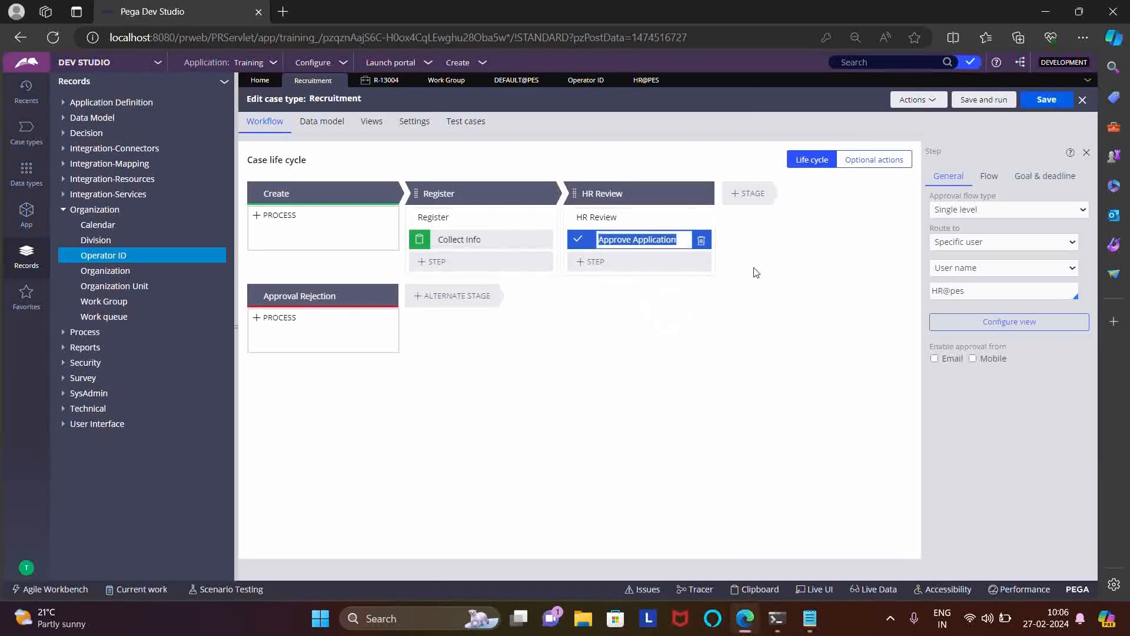
Create a new Recruitment case and submit its Collect Info form with the saved name, email and phone details and the domain Pega
click(459, 63)
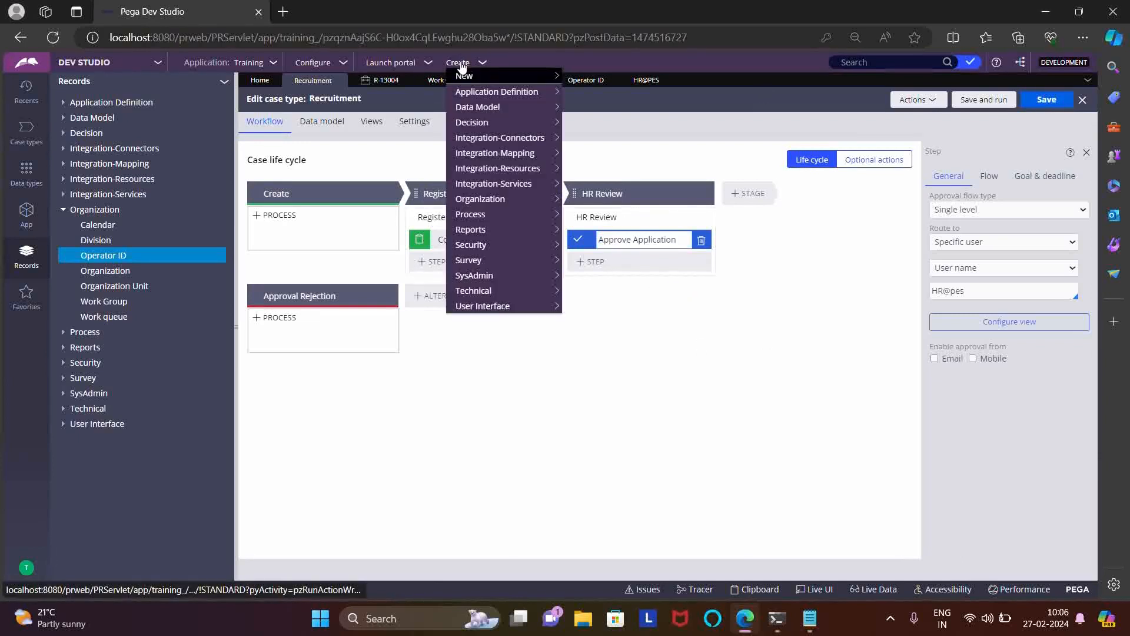
click(464, 74)
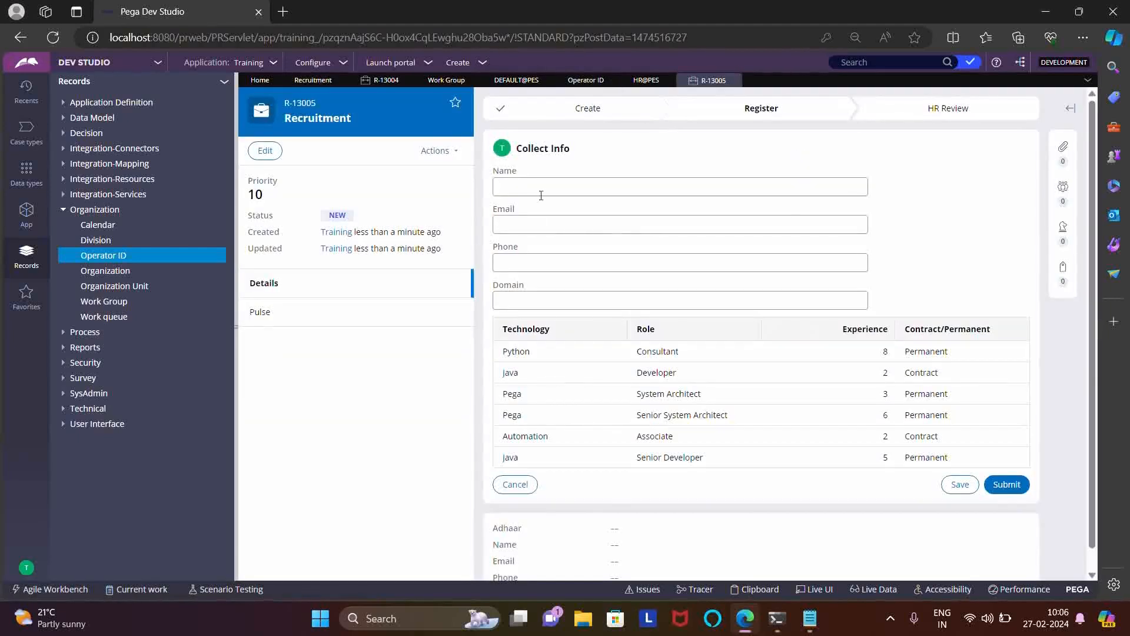
click(541, 196)
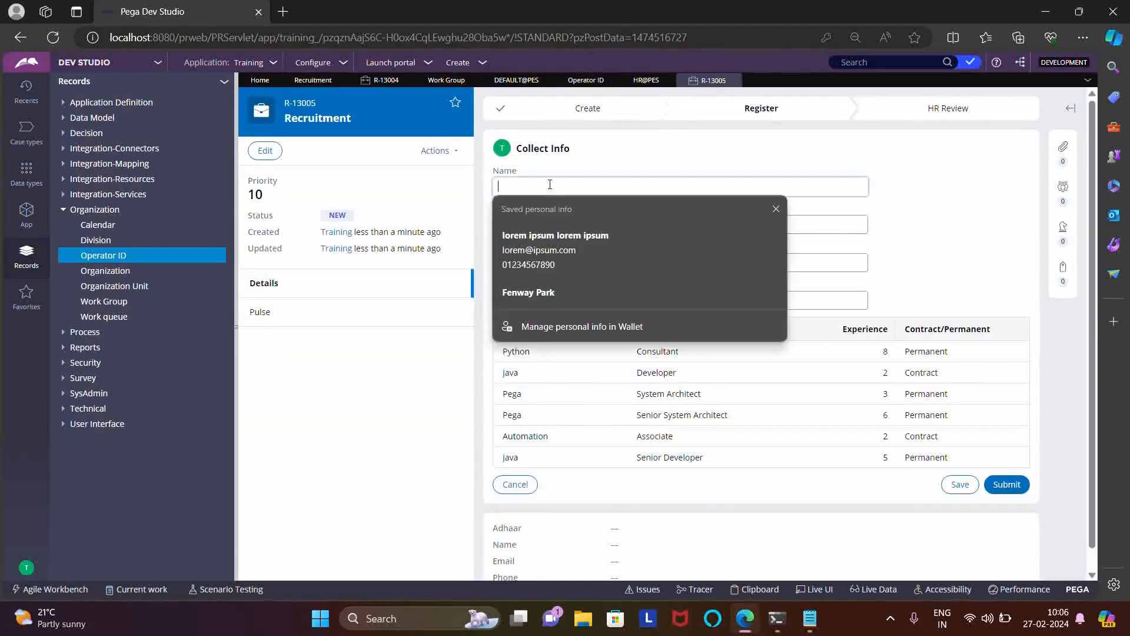
click(550, 246)
click(538, 308)
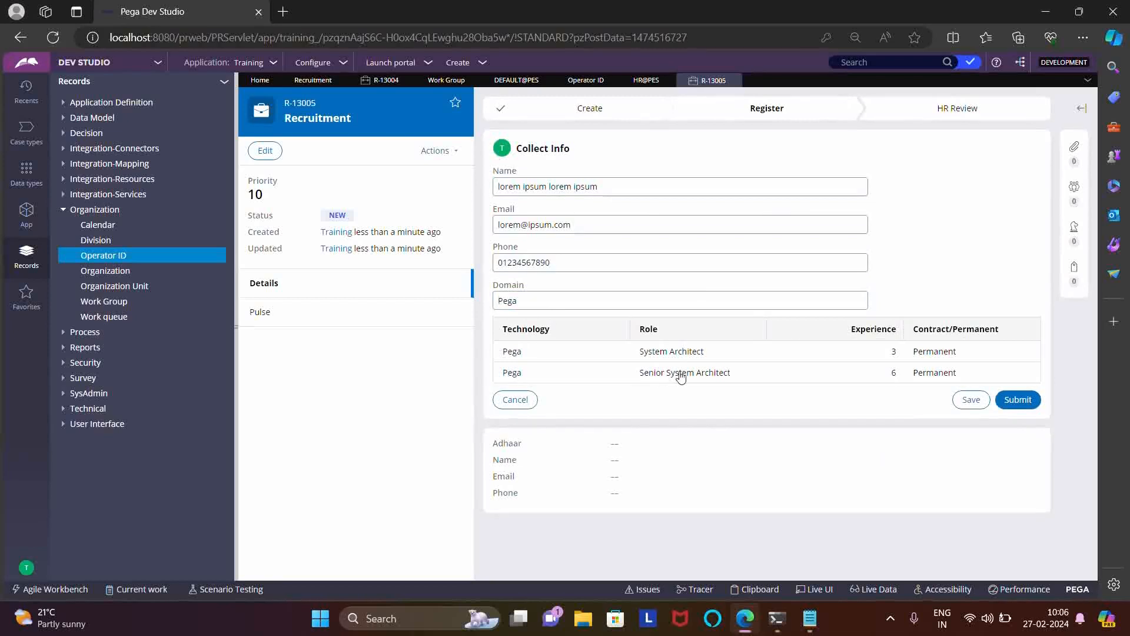
click(1039, 400)
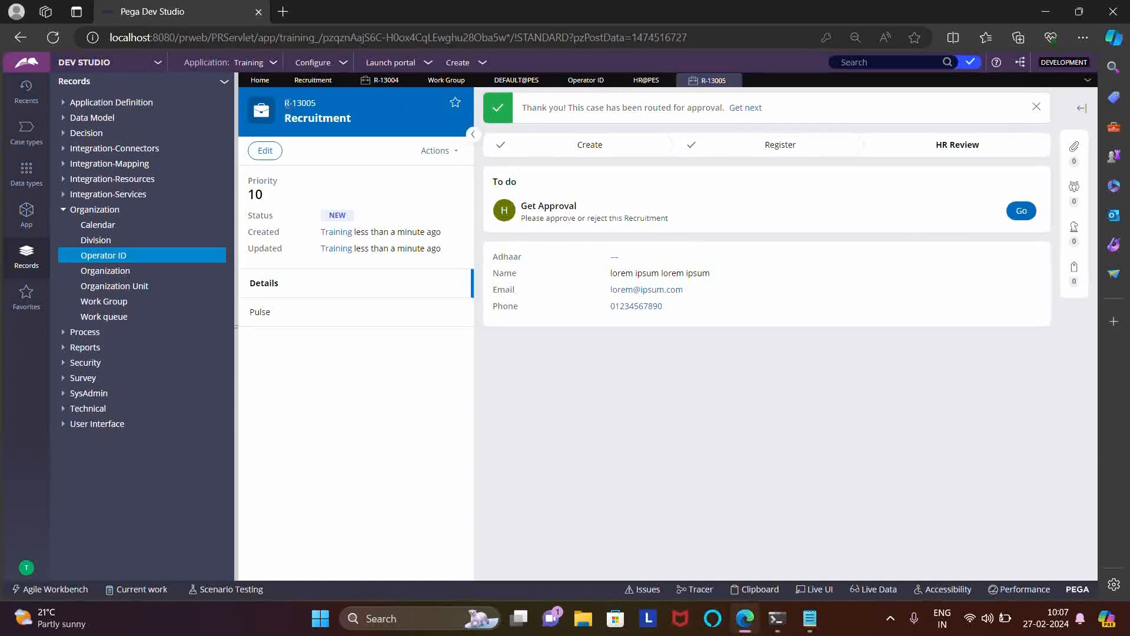
Find the Assign-Worklist class in the application's class explorer
drag(285, 103, 312, 100)
click(641, 427)
click(26, 212)
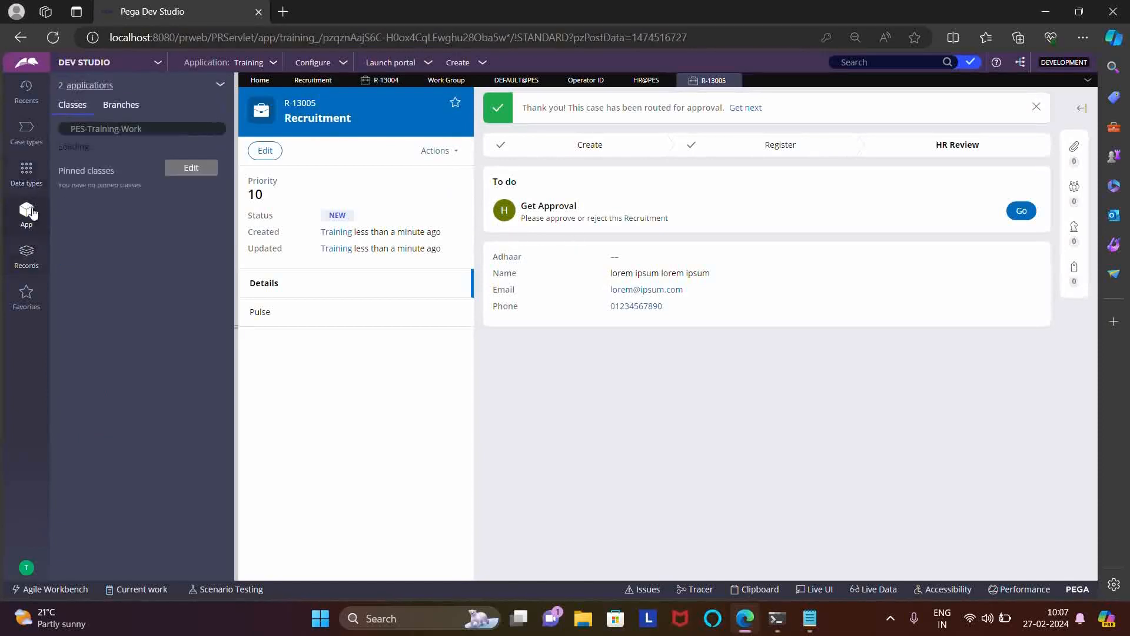
click(149, 128)
text(As)
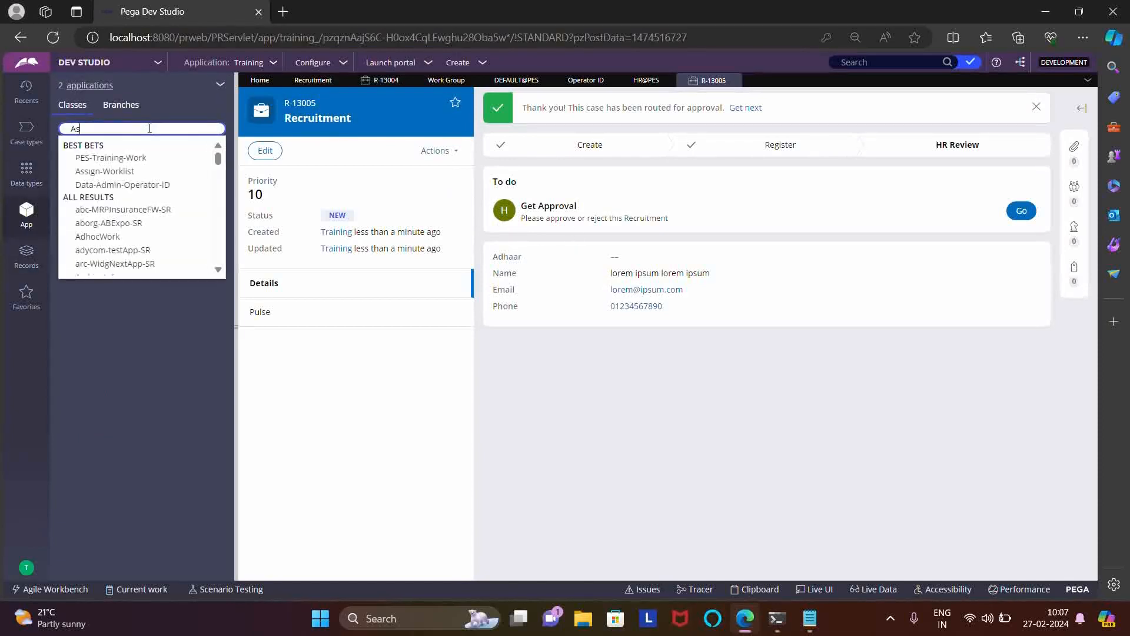
text(sign-wor)
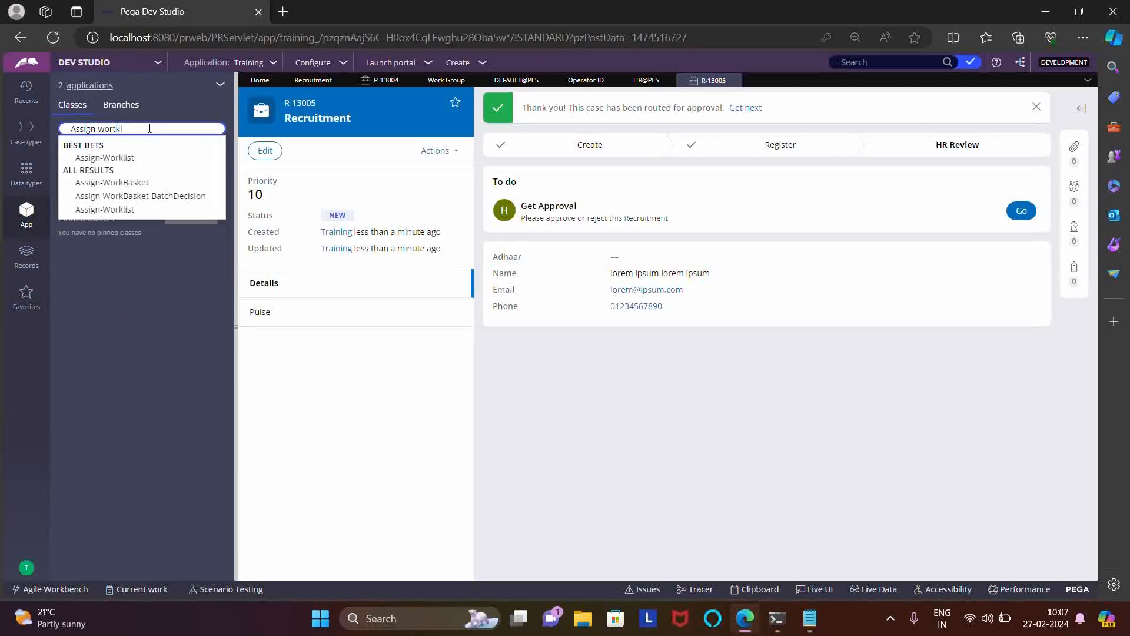
text(rklist)
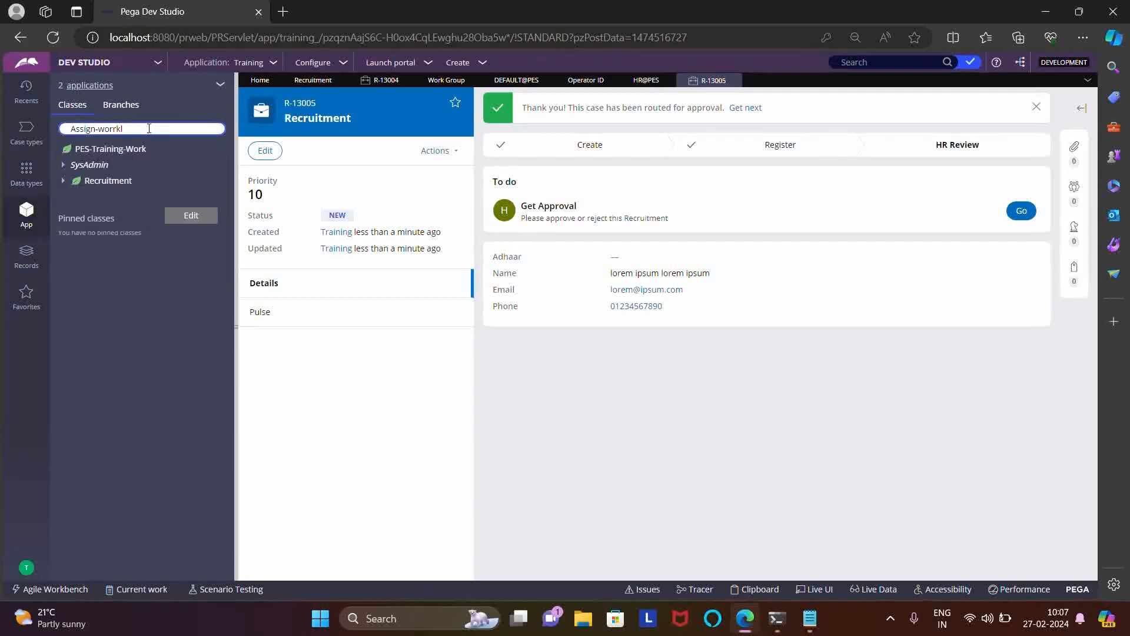
key(BackSpace)
text(kl)
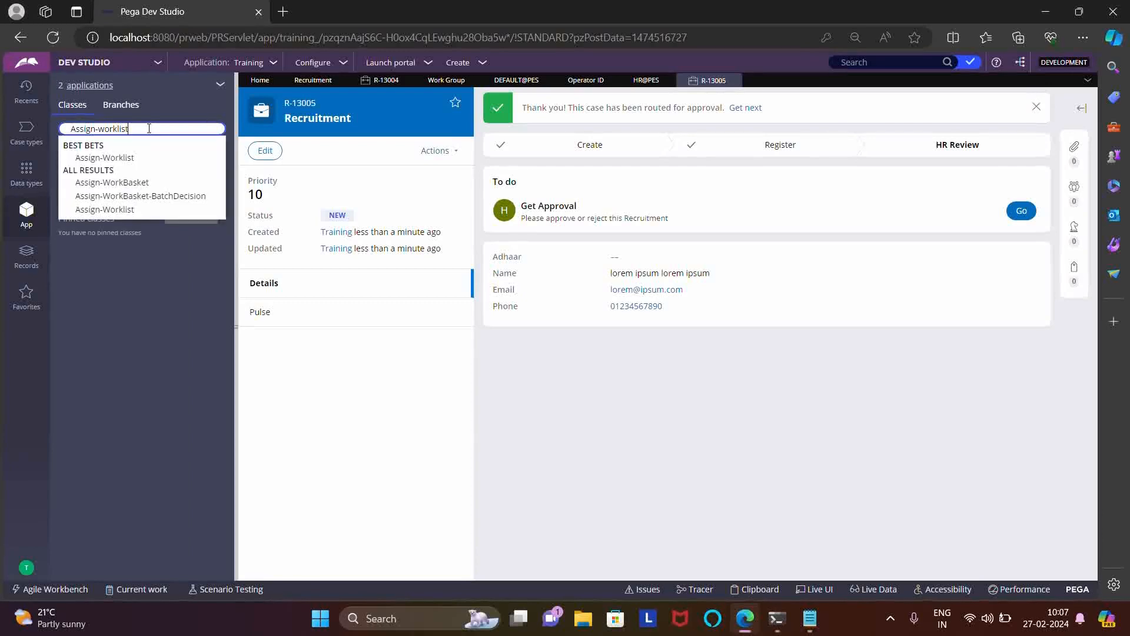
click(105, 157)
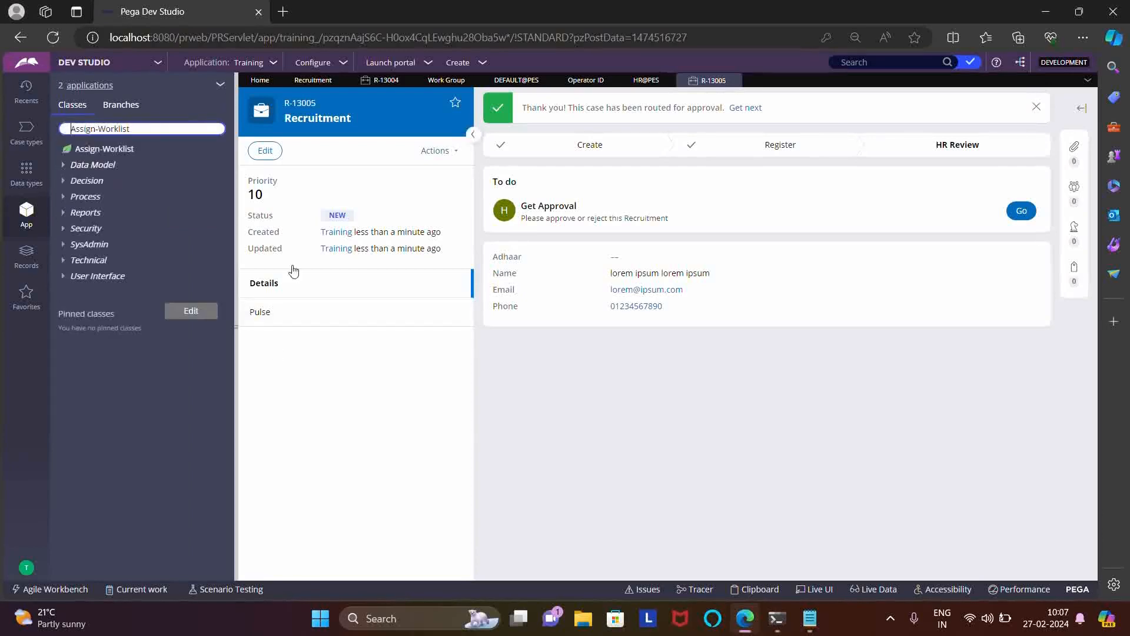
List the Assign-Worklist instances and filter them by referenced object key for case R-13005
click(94, 153)
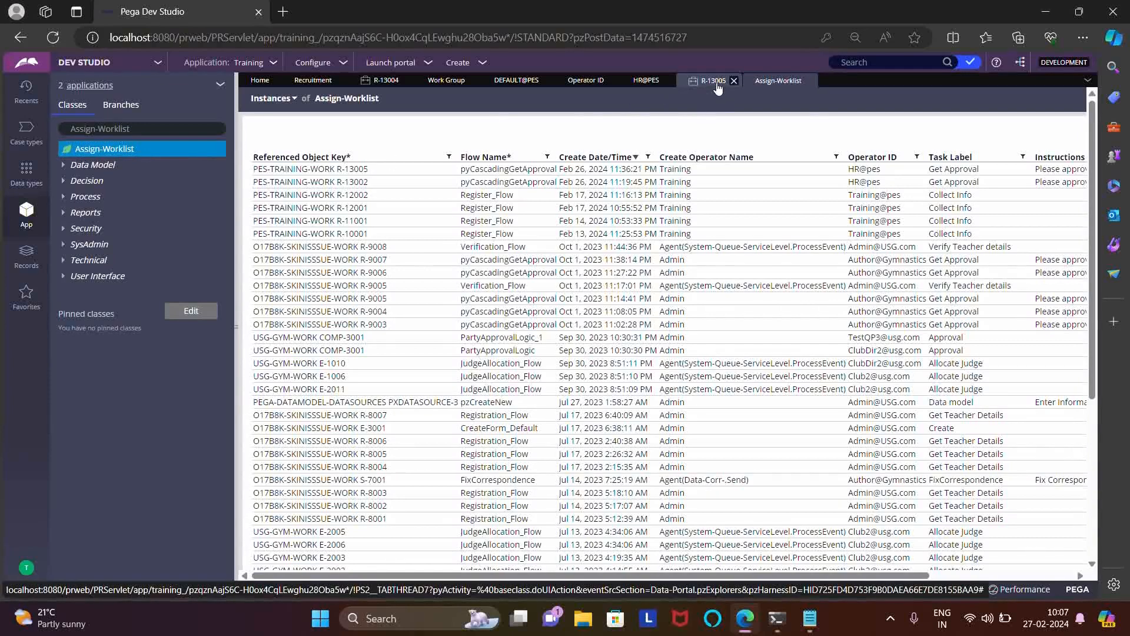
click(448, 157)
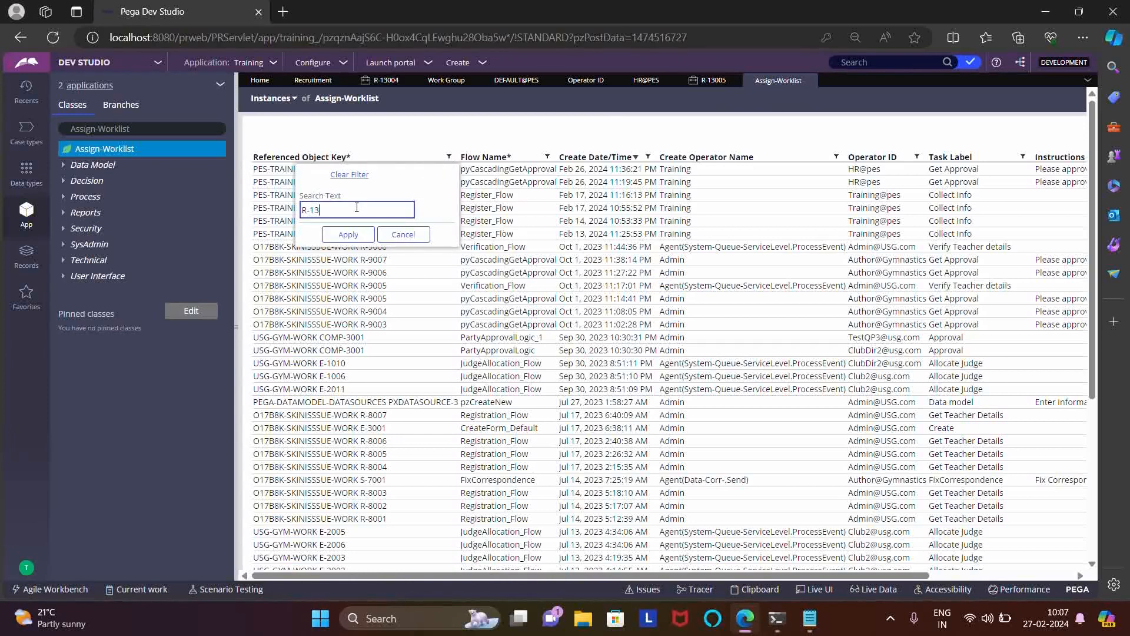
click(348, 234)
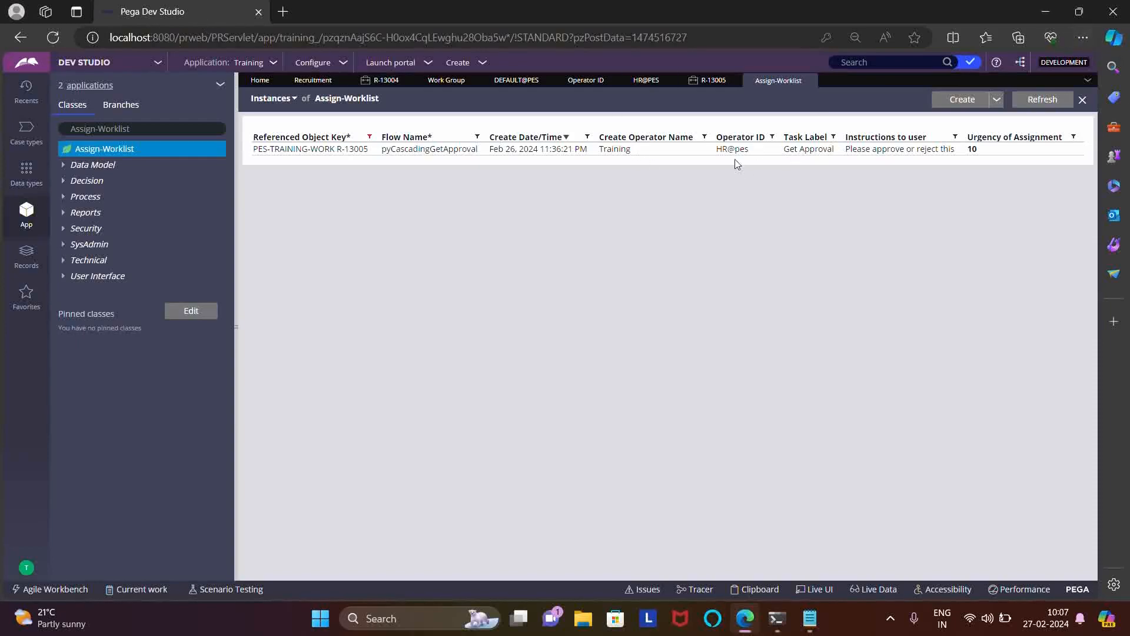
Open a new InPrivate browser window
click(758, 627)
click(758, 626)
click(1082, 37)
click(997, 105)
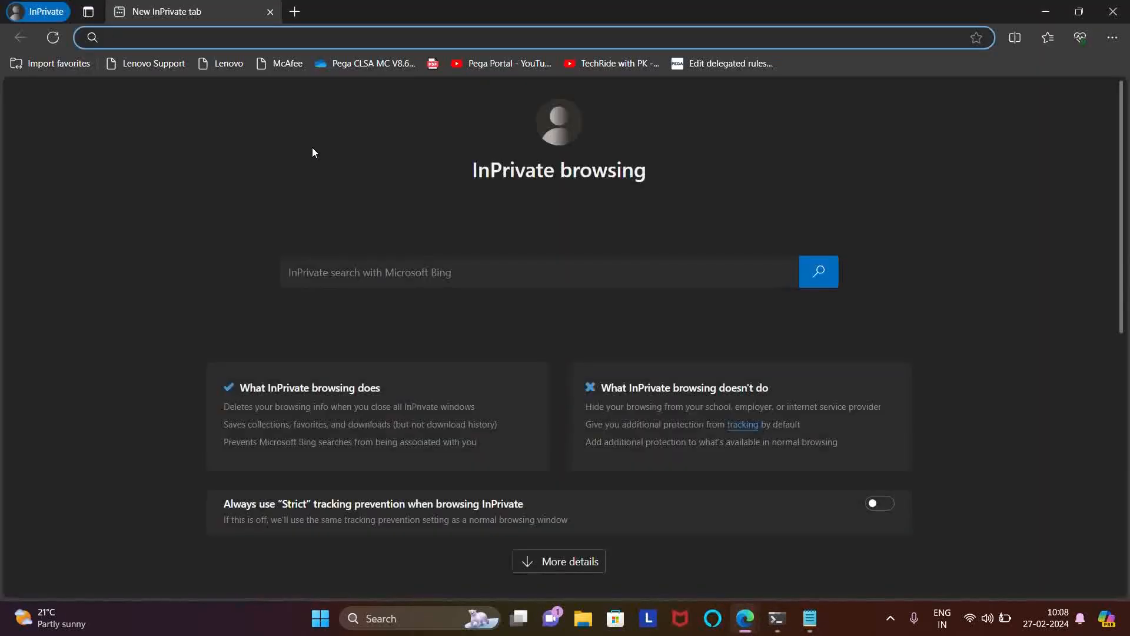
Copy the base address localhost:8080/prweb/PRServlet from the Dev Studio window and load it in the InPrivate window
key(alt+Tab)
click(265, 38)
click(264, 39)
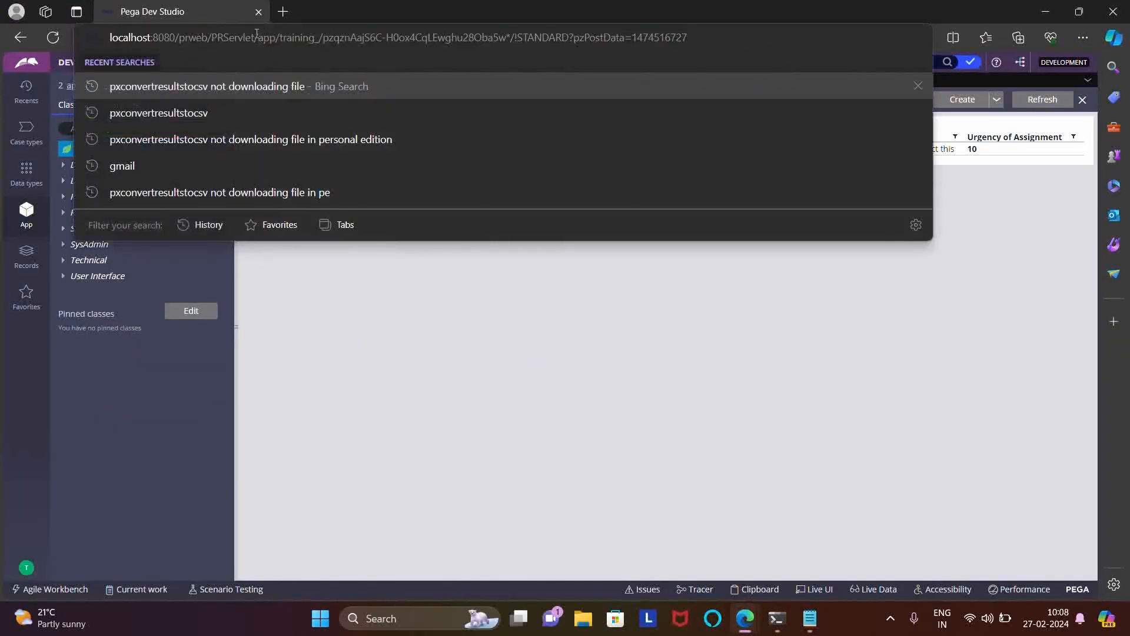
drag(256, 33, 92, 32)
key(ctrl+c)
key(alt+Tab)
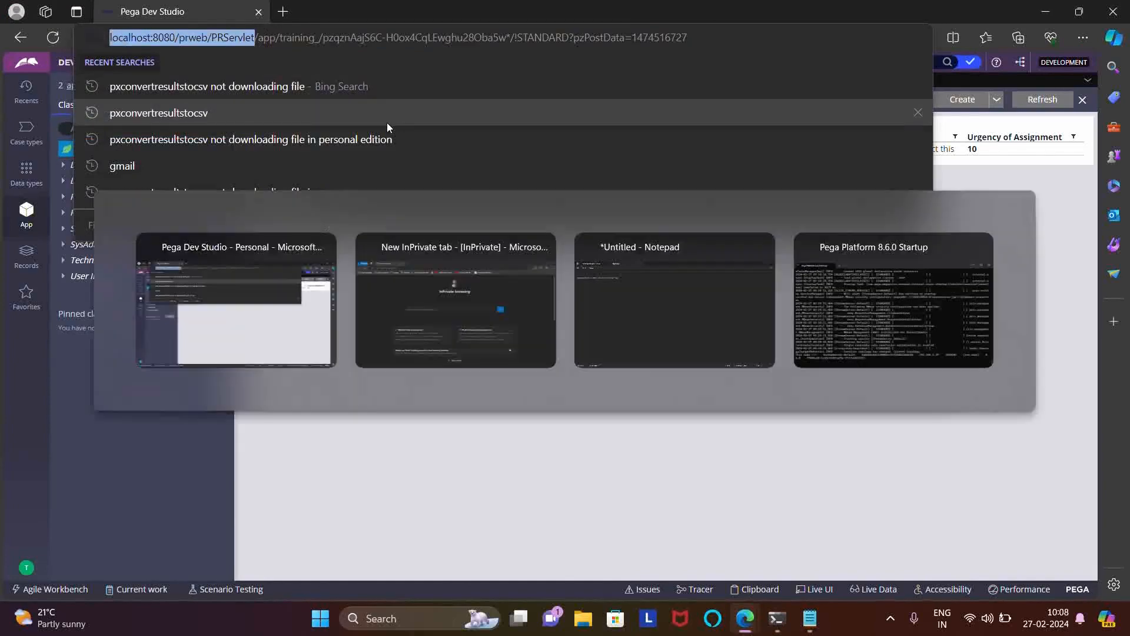
key(ctrl+v)
key(Return)
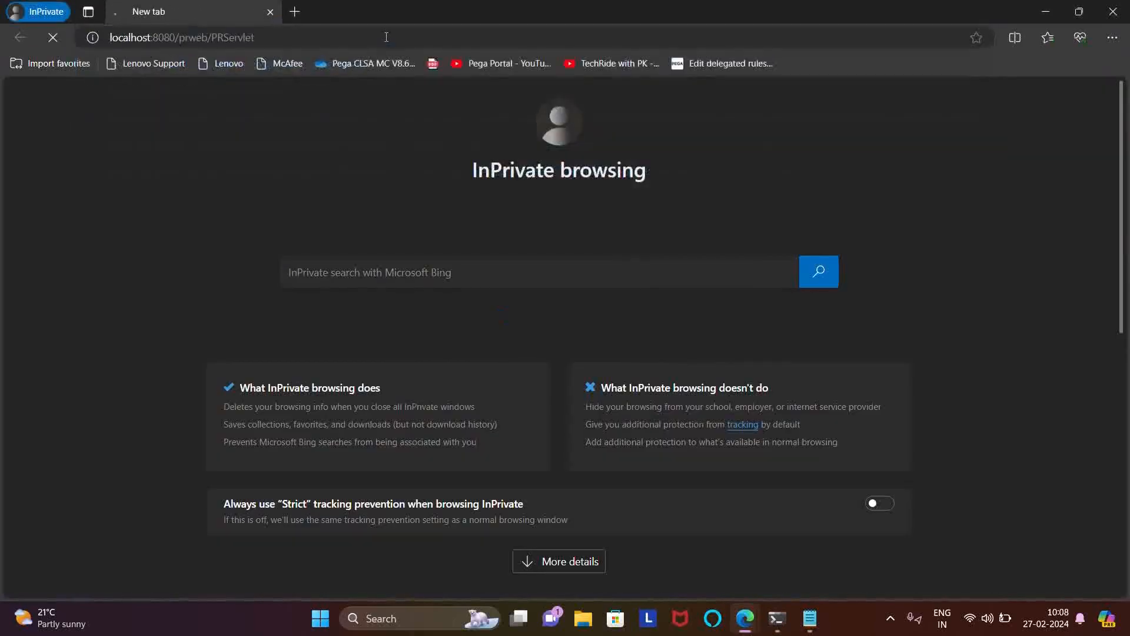
Log in to Pega with the HR operator's user name and password
click(590, 221)
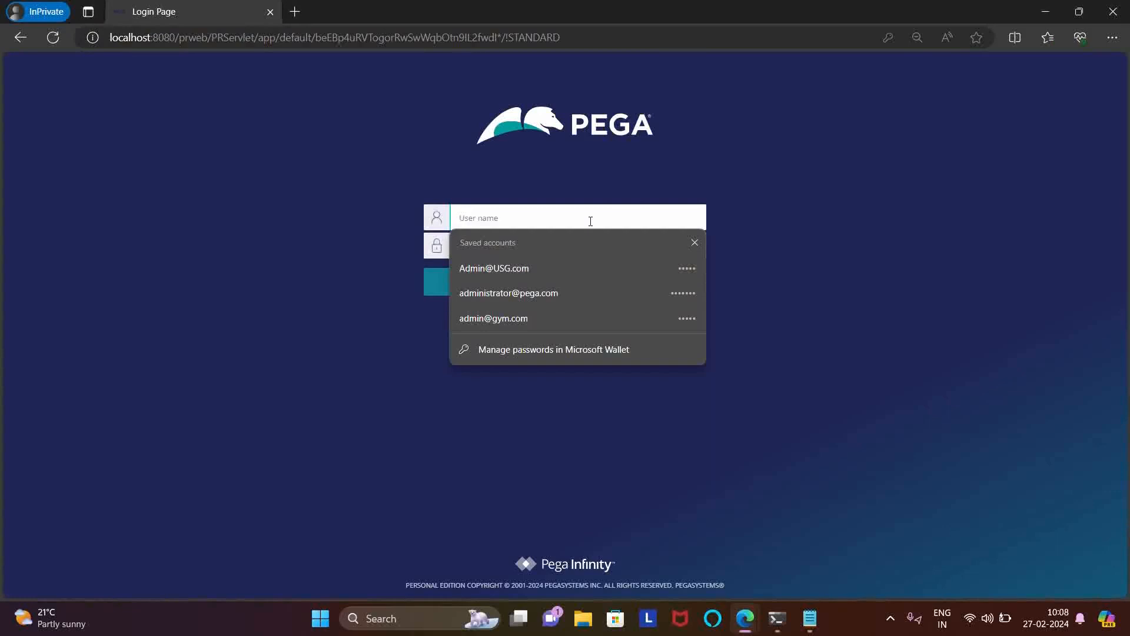
text(Hr@pes)
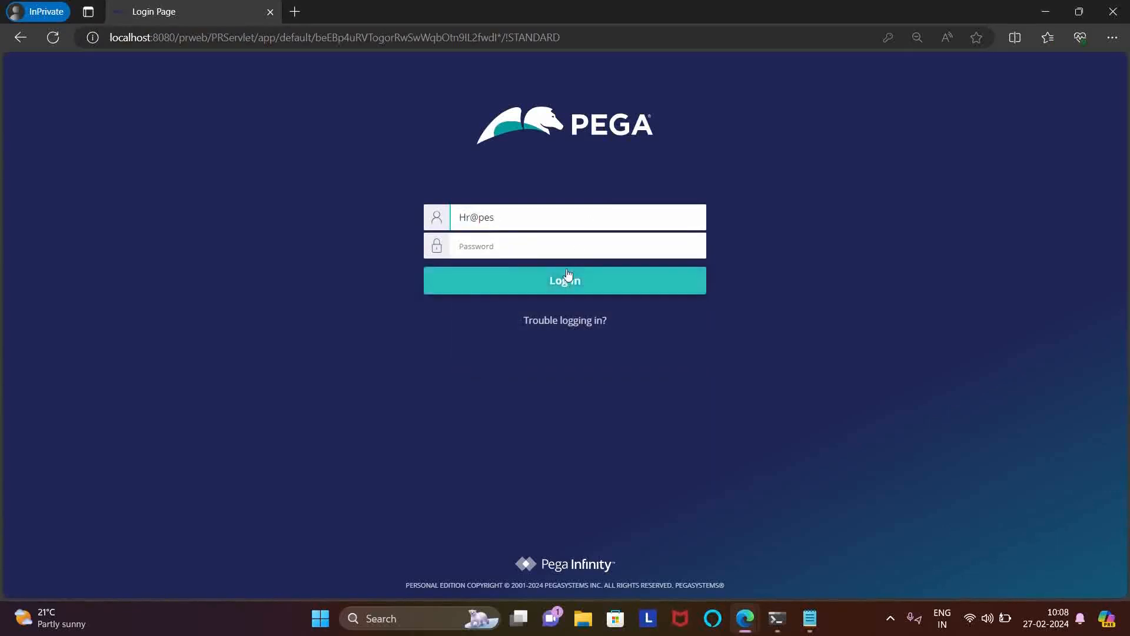
click(578, 246)
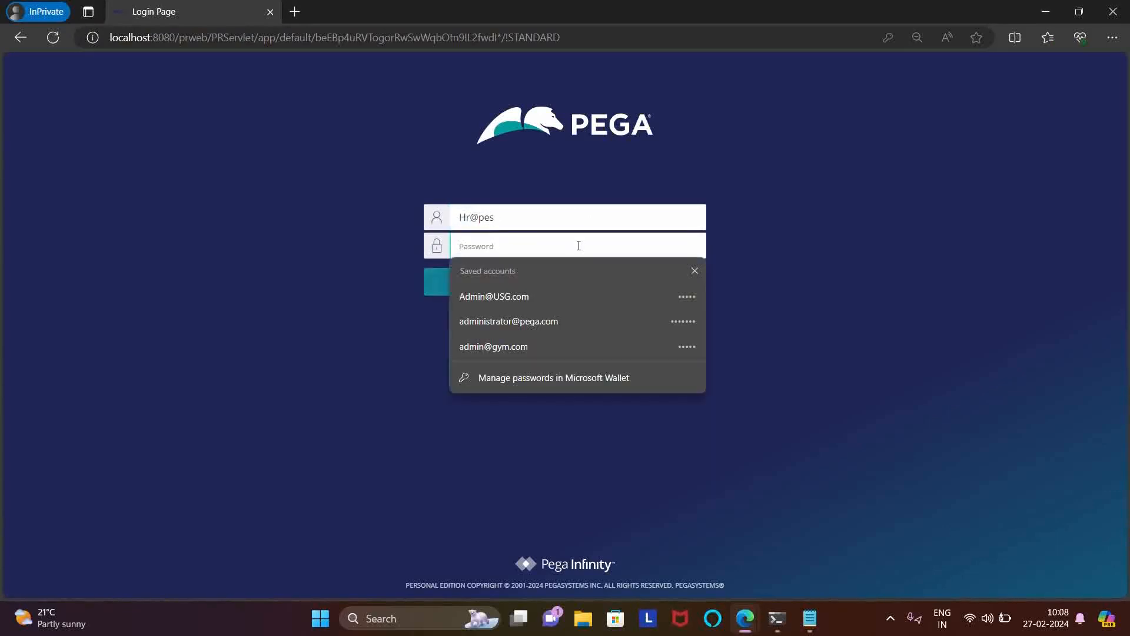
text(••)
click(556, 272)
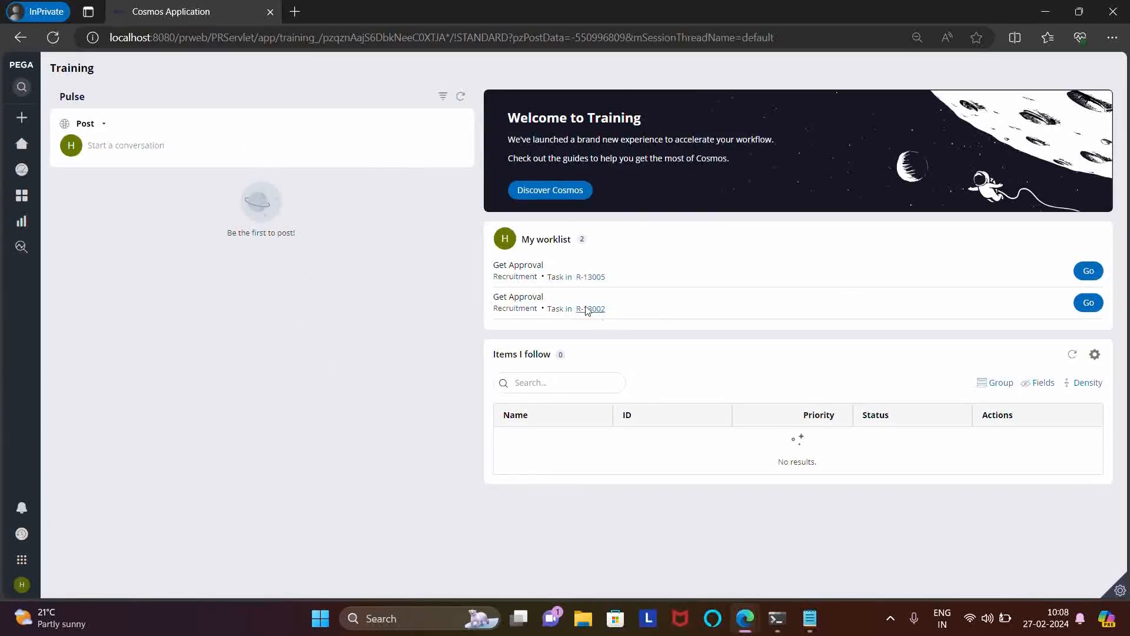
Compare the HR operator's worklist with the Assign-Worklist entry and open the Get Approval task of case R-13005
drag(530, 239, 589, 241)
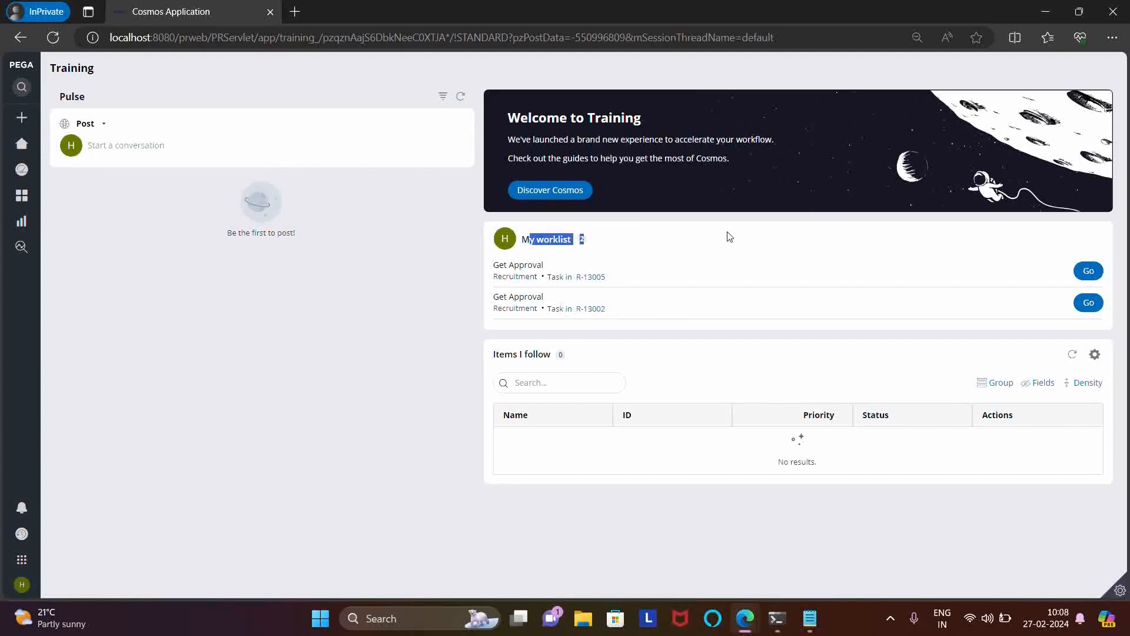
key(alt+Tab)
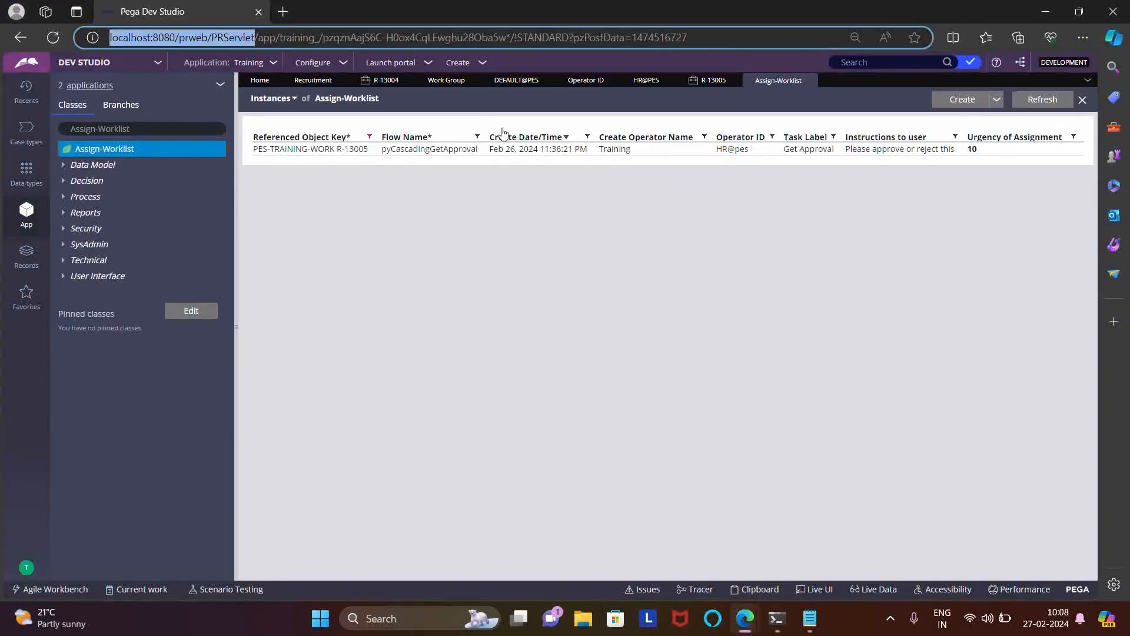
key(alt+Tab)
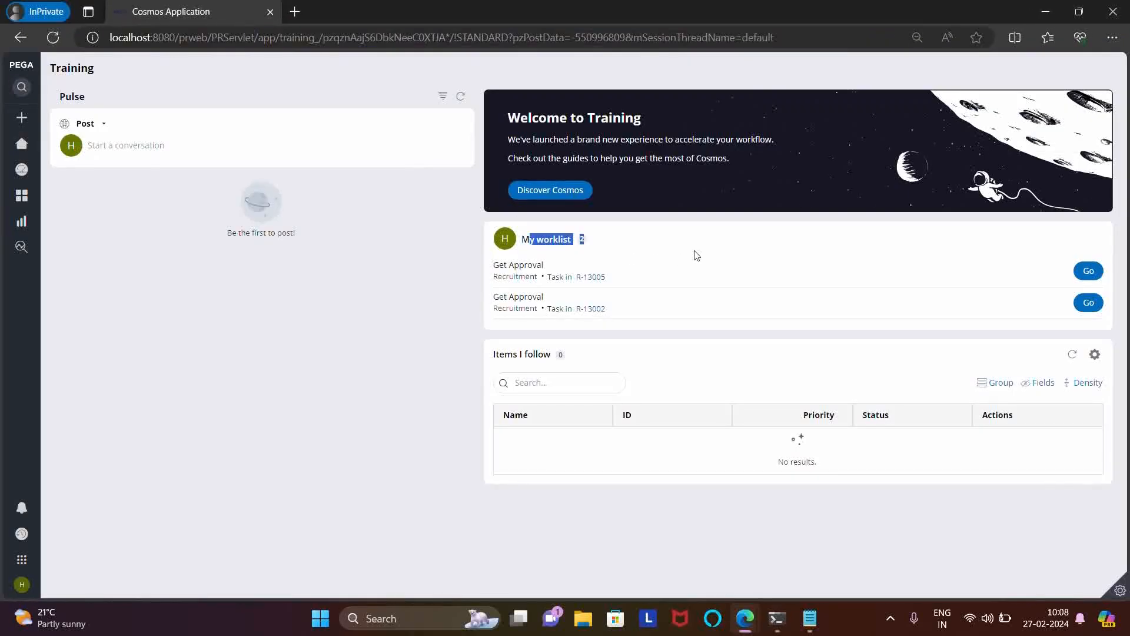
click(700, 253)
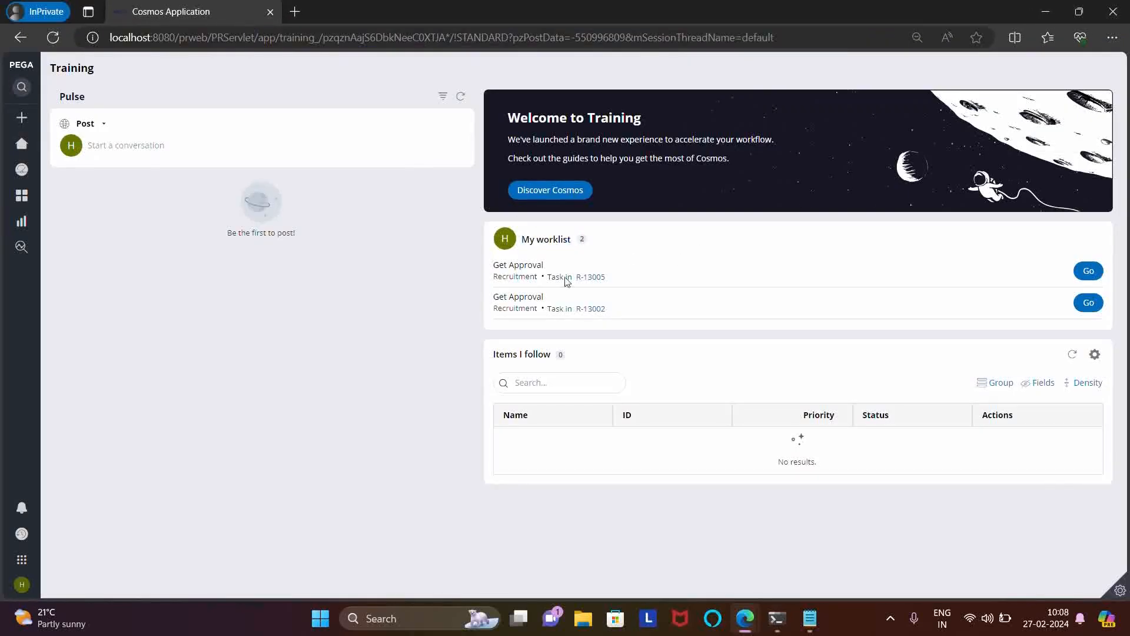
click(1088, 271)
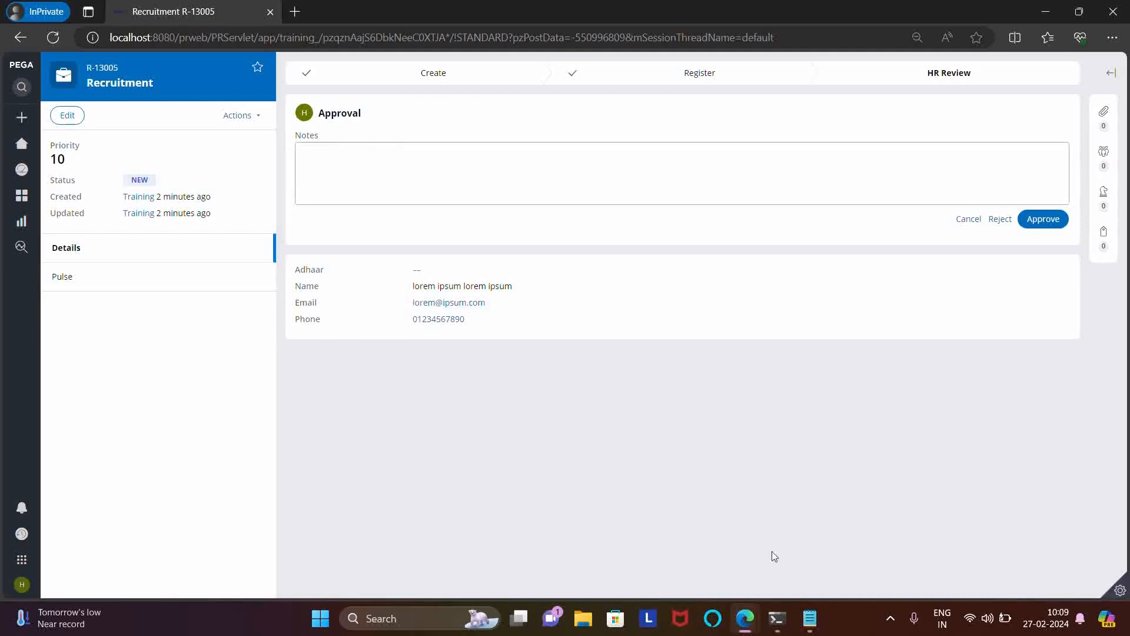
click(889, 618)
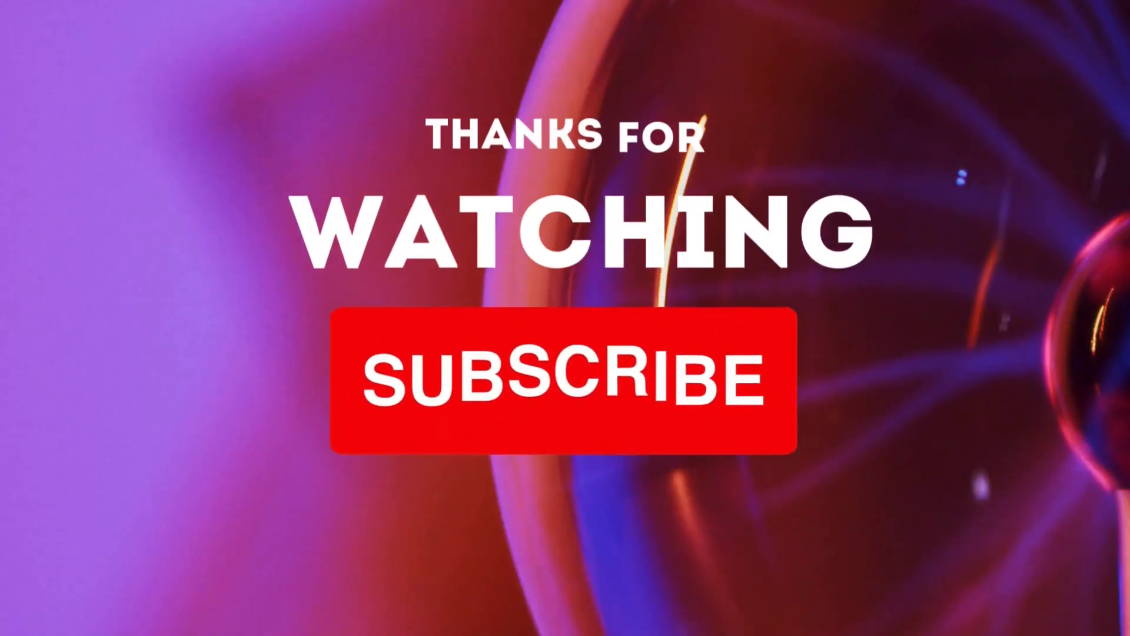